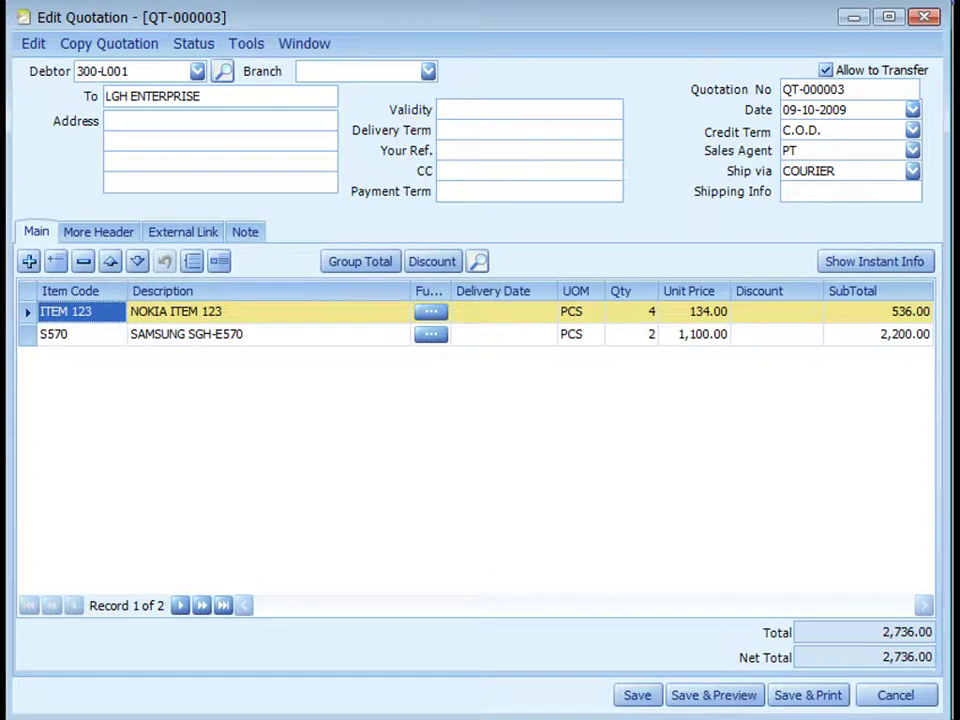
# - Save the LGH ENTERPRISE quotation and preview its printout down to the end of the page
pyautogui.click(705, 697)
pyautogui.click(677, 508)
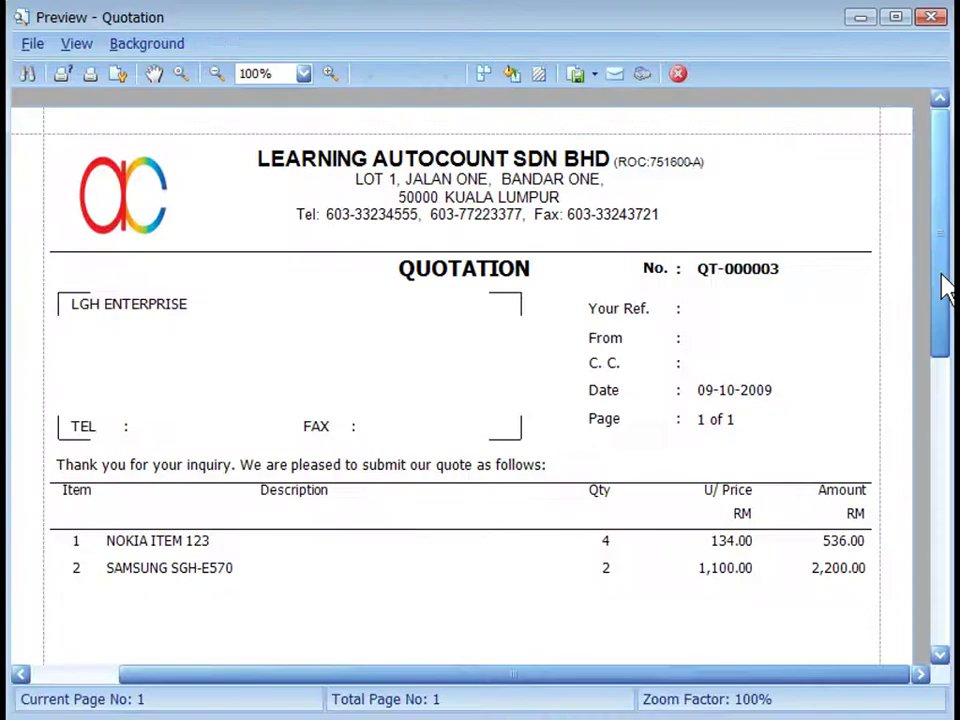
pyautogui.moveTo(945, 287); pyautogui.dragTo(936, 510)
pyautogui.click(878, 364)
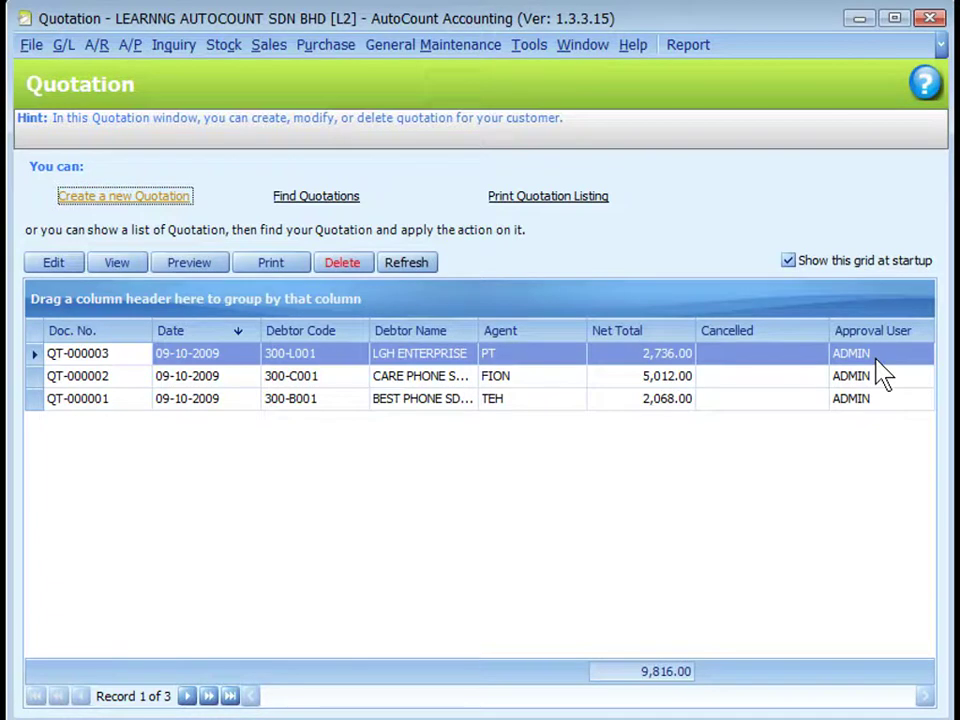
# - Open the access rights in User Maintenance and expand the tree through Invoicing and Sales to Quotation
pyautogui.click(447, 47)
pyautogui.click(482, 104)
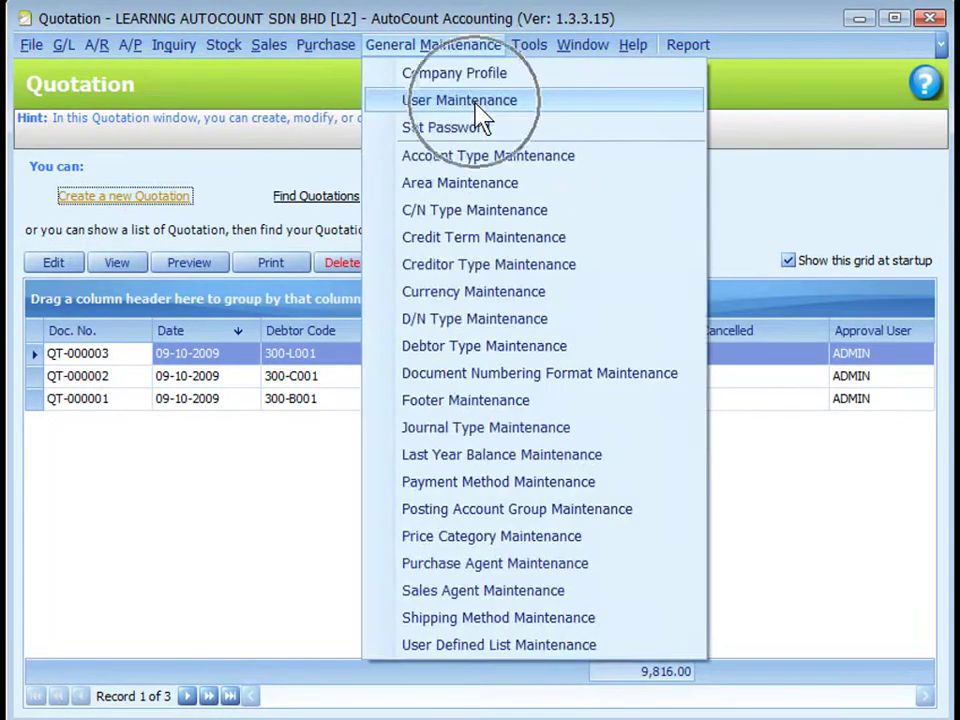
pyautogui.click(110, 483)
pyautogui.click(170, 185)
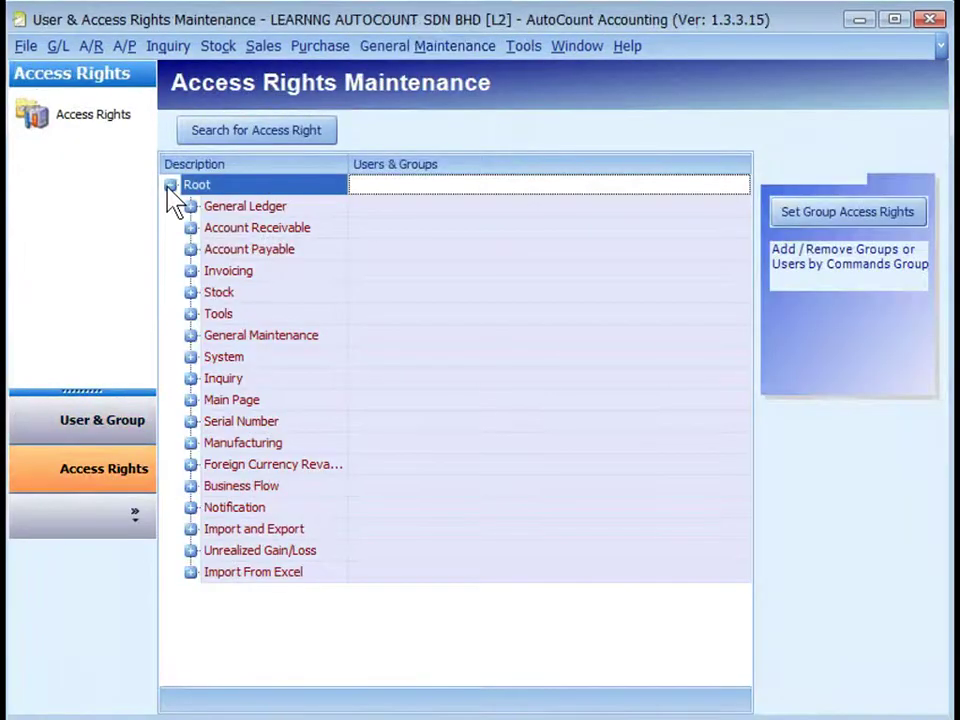
pyautogui.click(190, 271)
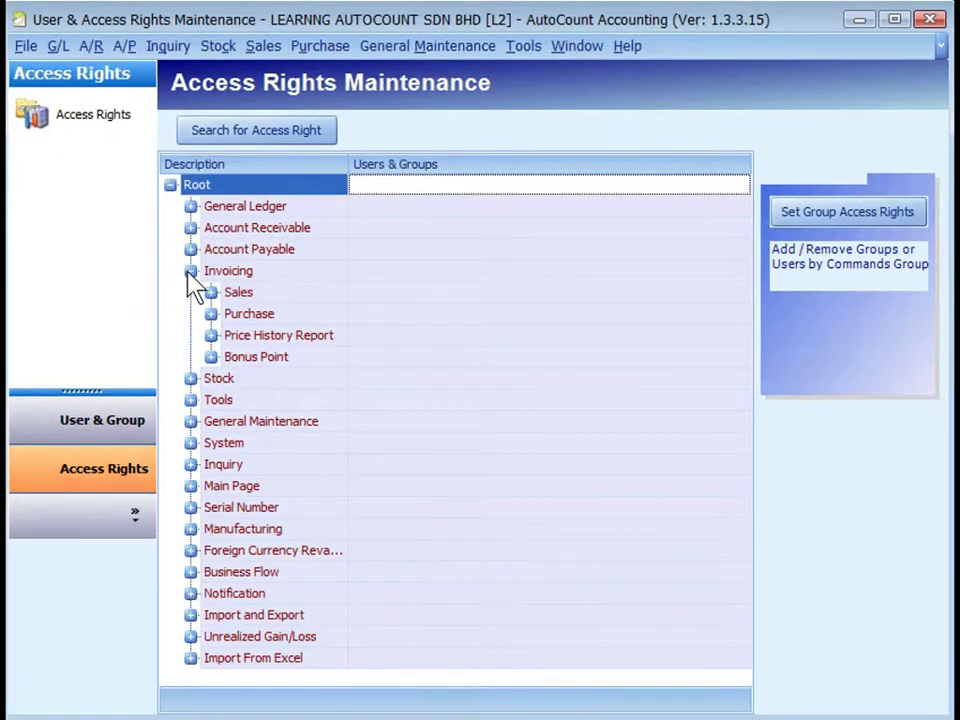
pyautogui.click(211, 293)
pyautogui.click(231, 314)
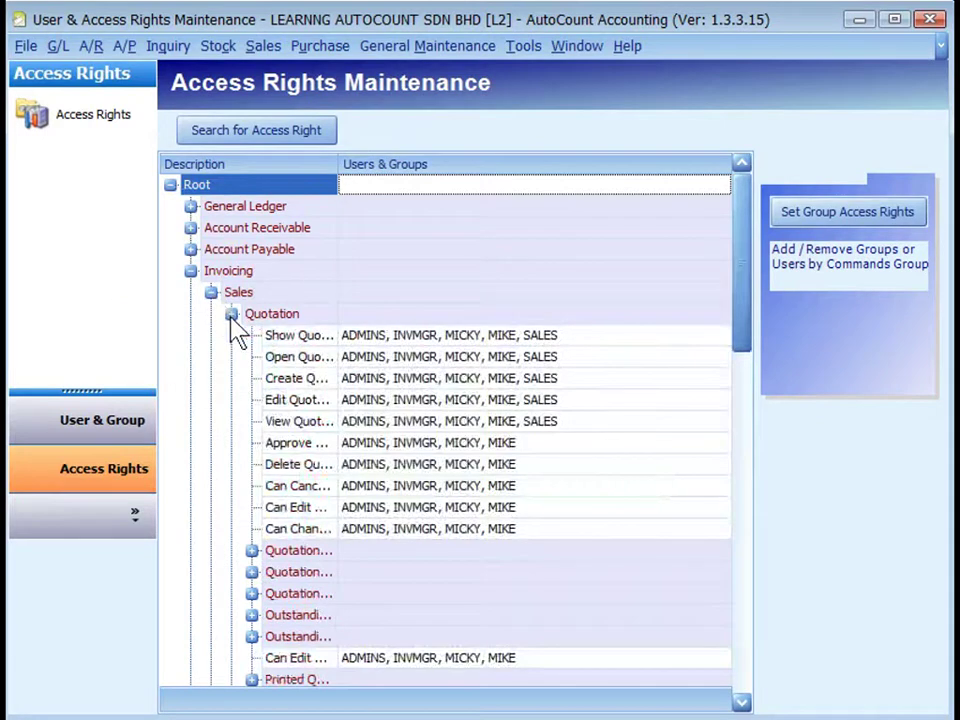
# - Remove the first checked individual user from the Approve Quotation right and apply the change
pyautogui.moveTo(745, 303); pyautogui.dragTo(750, 335)
pyautogui.moveTo(338, 164); pyautogui.dragTo(474, 166)
pyautogui.click(377, 360)
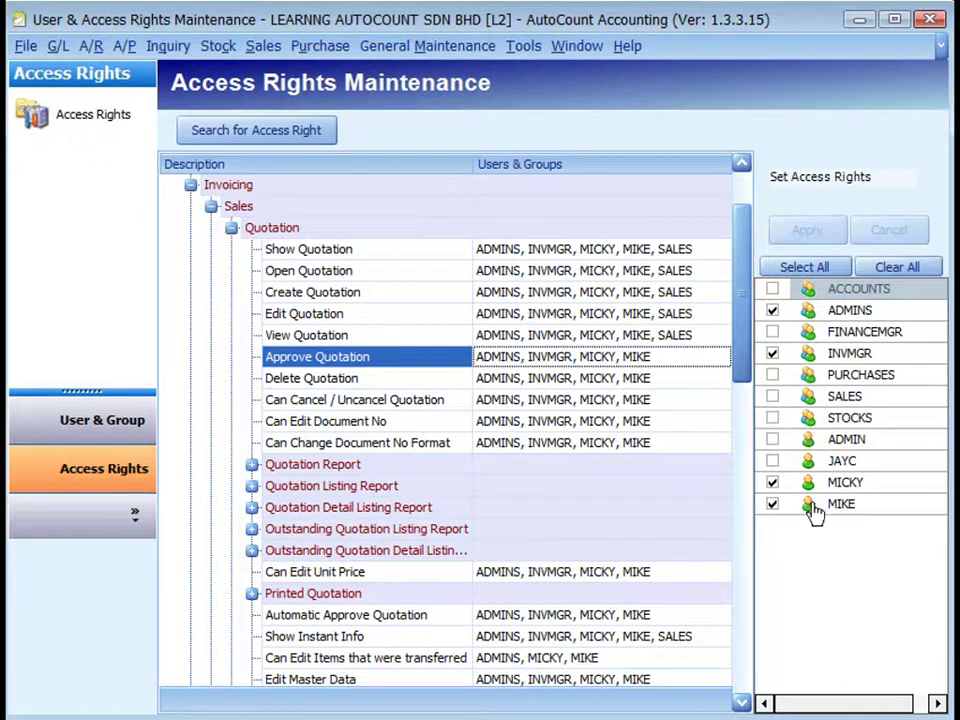
pyautogui.click(772, 482)
pyautogui.click(808, 236)
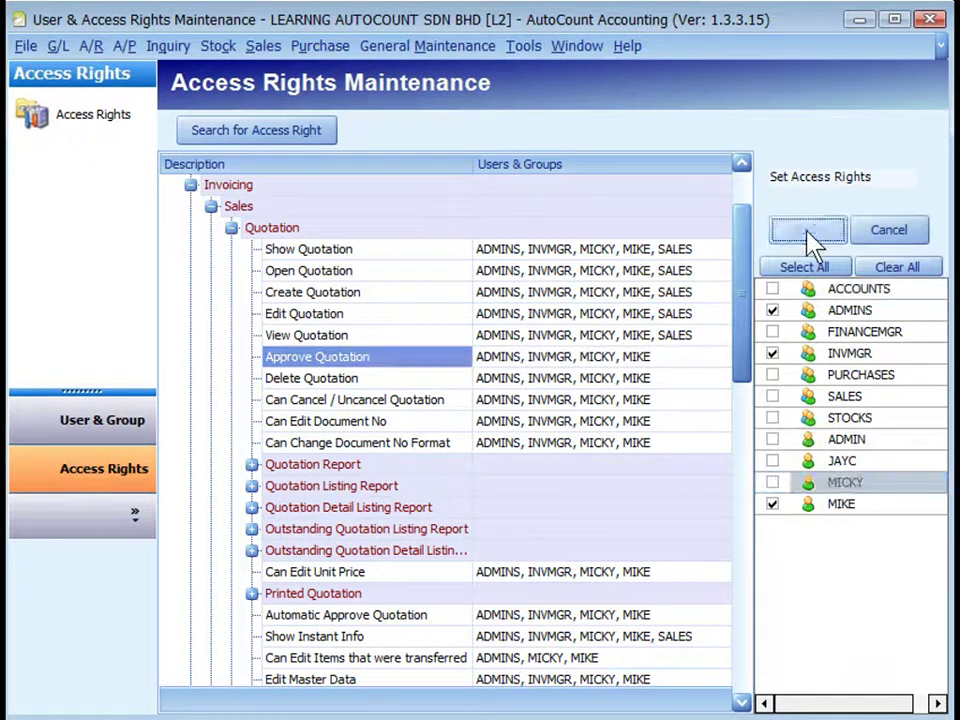
# - Remove both checked individual users from the Automatic Approve Quotation right and apply the change
pyautogui.scroll(-1, 745, 322)
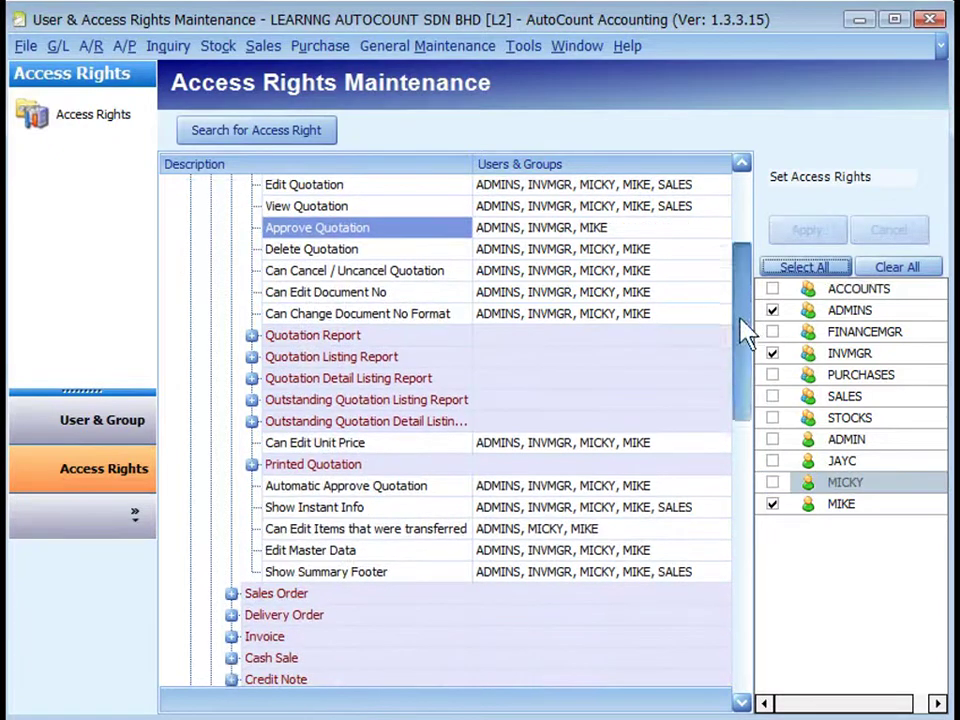
pyautogui.click(366, 488)
pyautogui.click(772, 484)
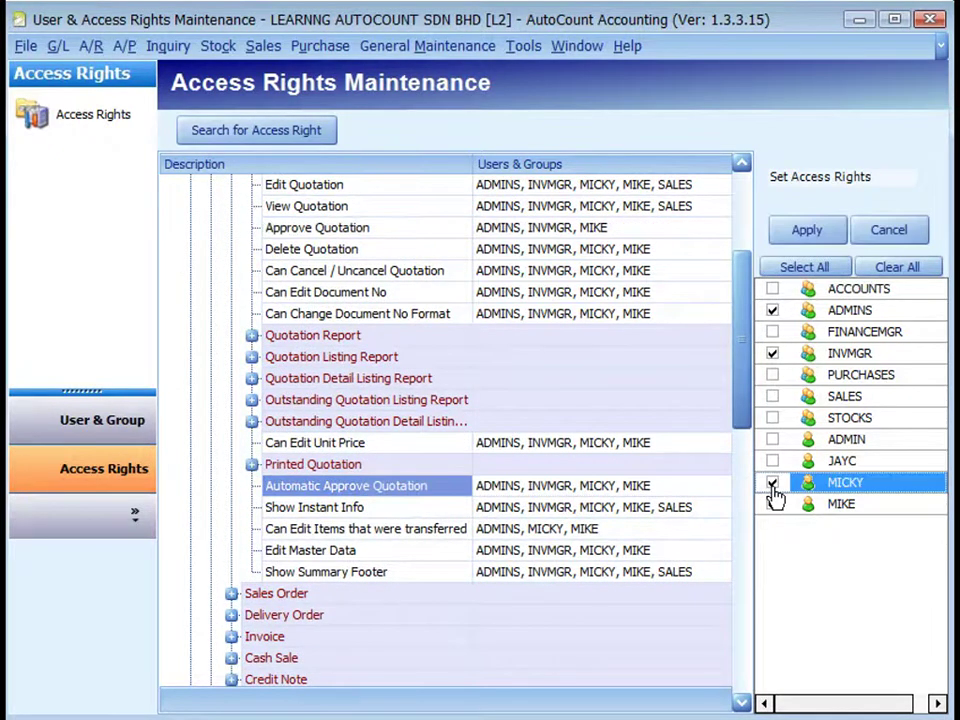
pyautogui.click(773, 485)
pyautogui.click(773, 503)
pyautogui.click(805, 234)
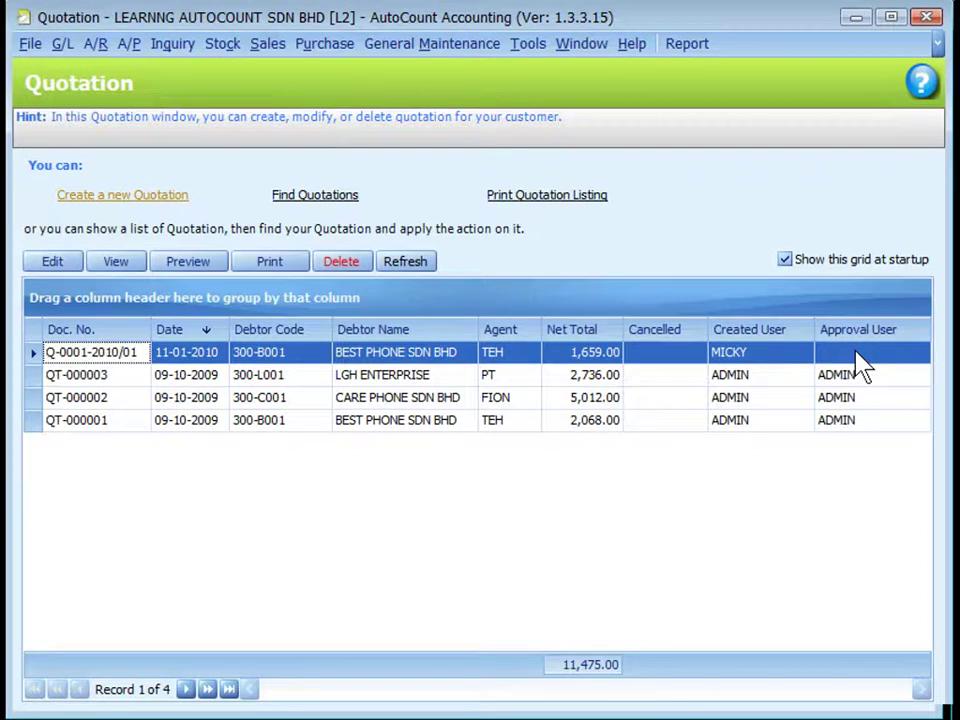
# - Approve the BEST PHONE SDN BHD quotation dated 11-01-2010 and open the quotation listing for printing
pyautogui.click(118, 264)
pyautogui.click(398, 690)
pyautogui.click(428, 396)
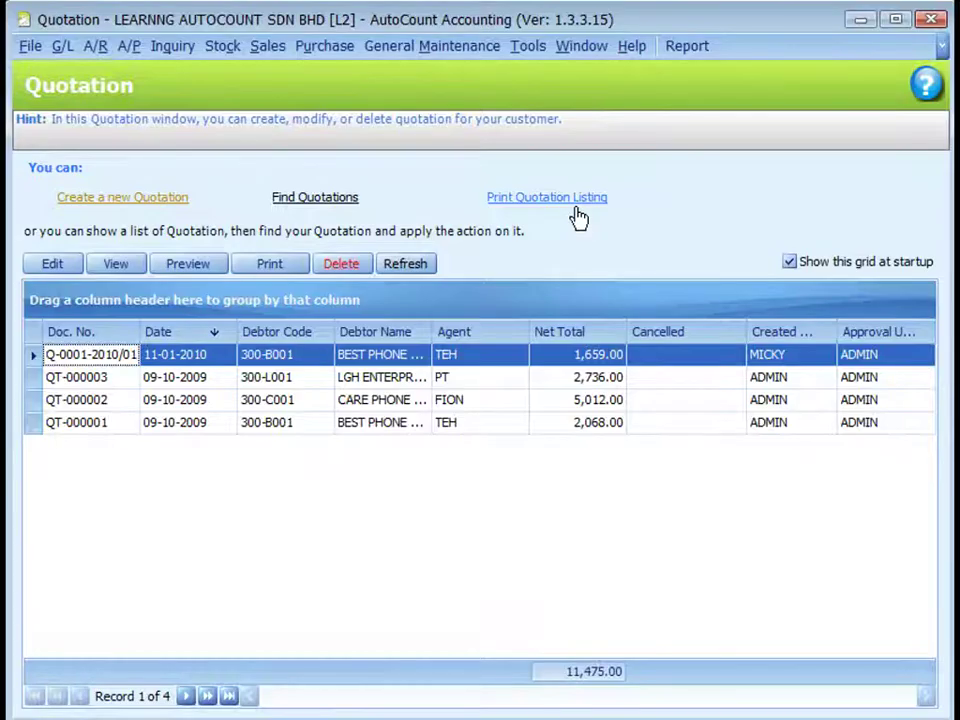
pyautogui.click(577, 208)
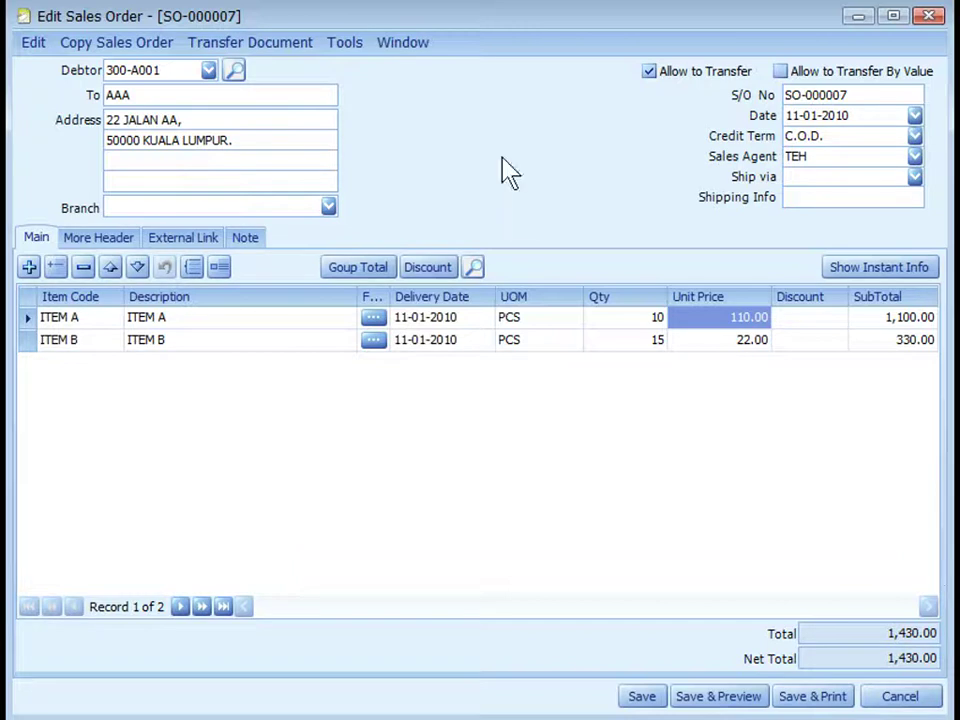
pyautogui.click(80, 45)
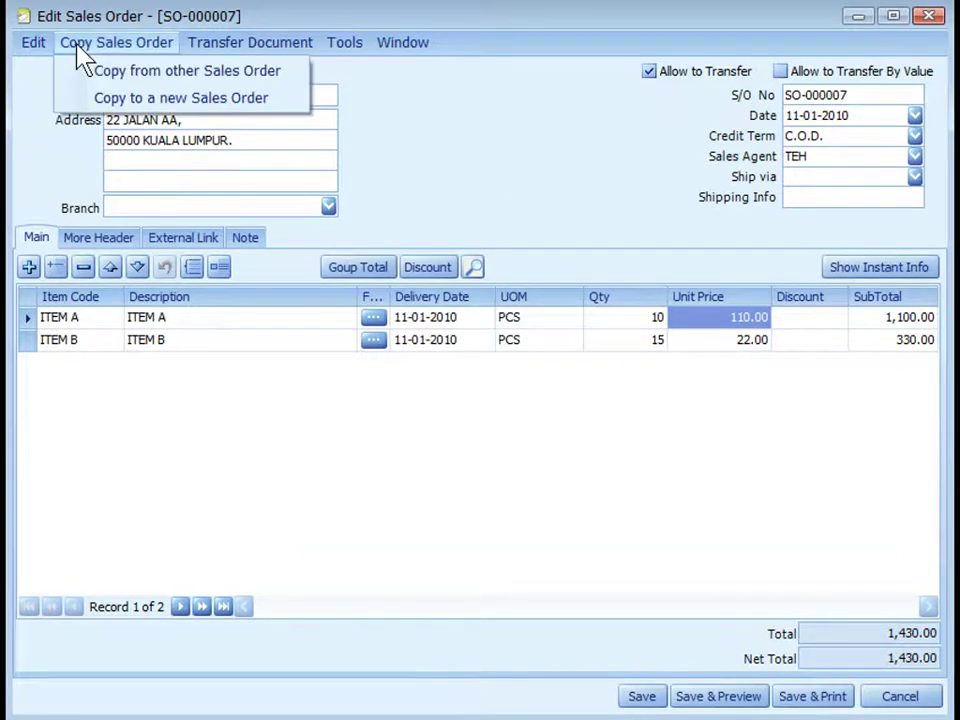
pyautogui.click(80, 48)
pyautogui.click(83, 55)
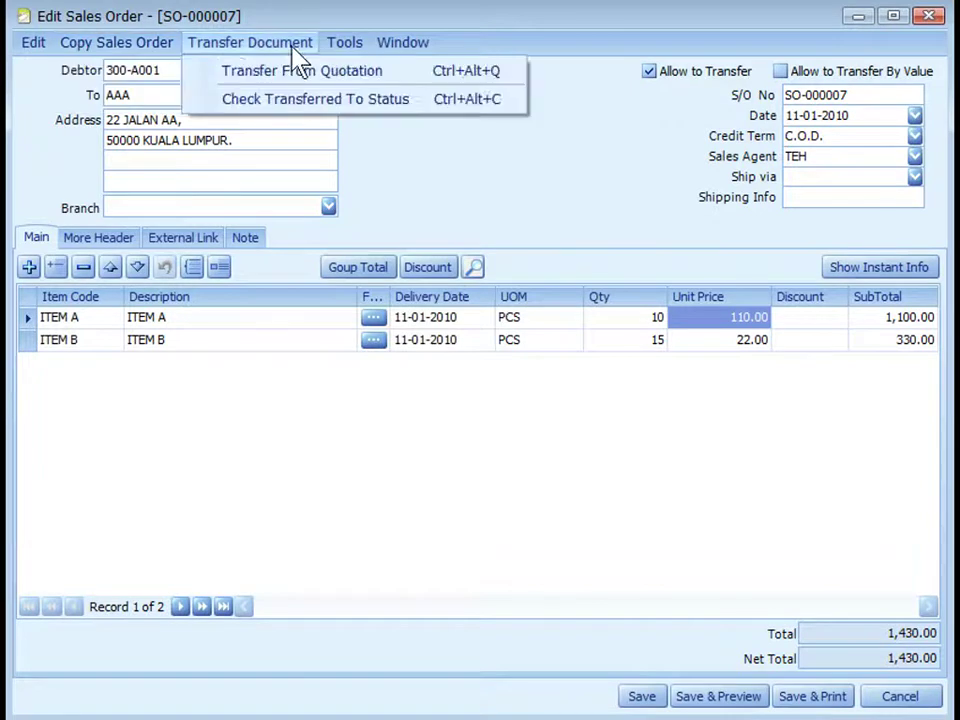
pyautogui.press('Escape')
# - Enable Allow to Transfer By Value on the AAA sales order and save it
pyautogui.click(651, 74)
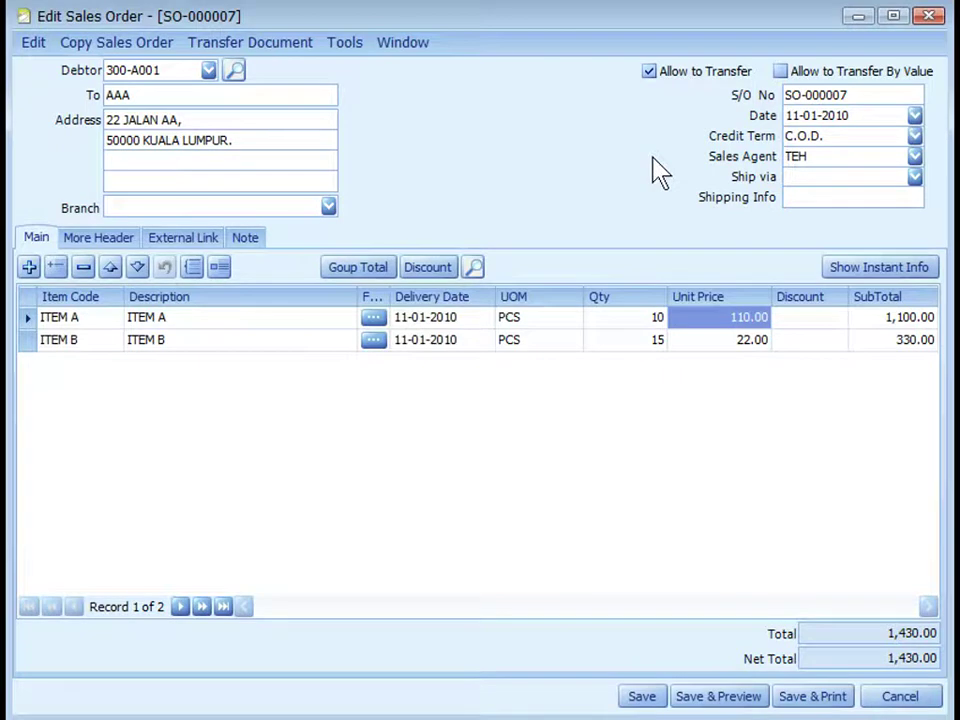
pyautogui.click(803, 73)
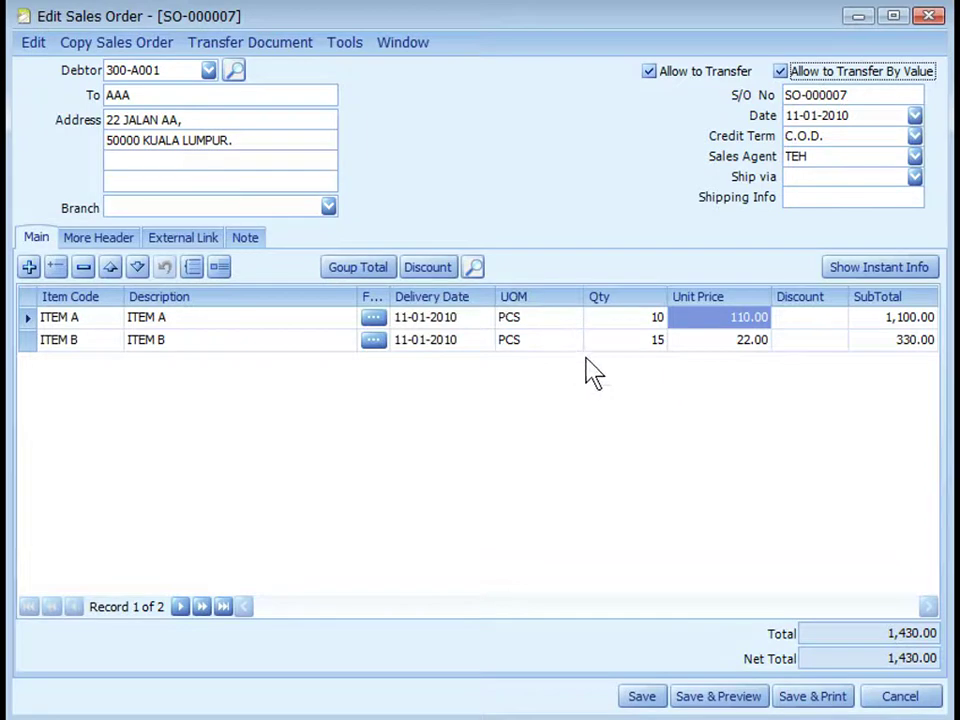
pyautogui.click(641, 697)
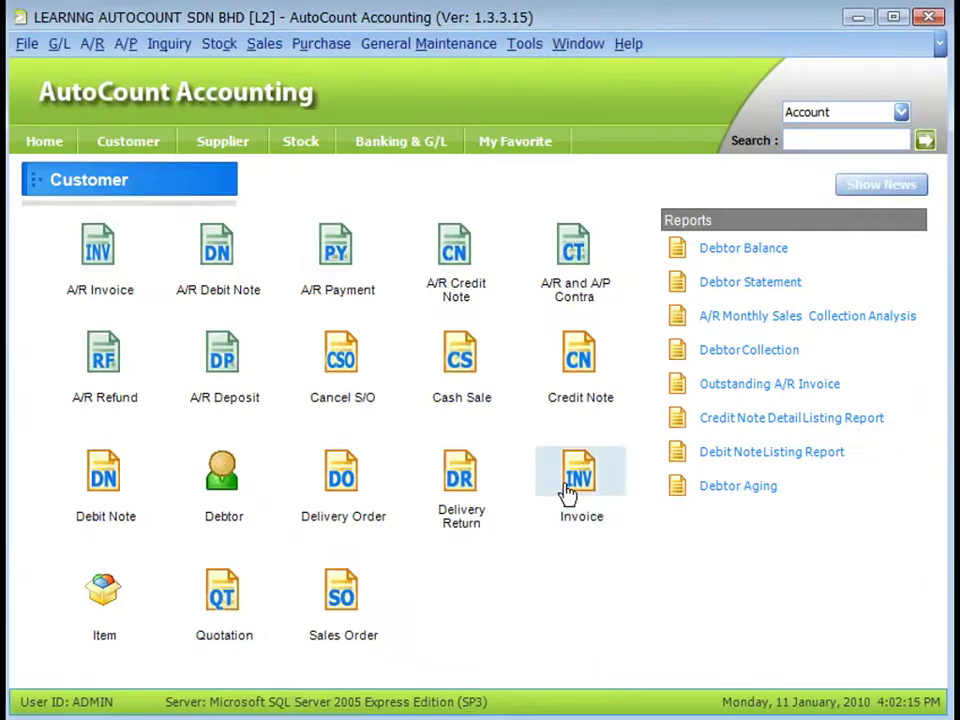
# - Start a new invoice and transfer 1,430.00 by value from the AAA sales order
pyautogui.click(567, 488)
pyautogui.click(227, 46)
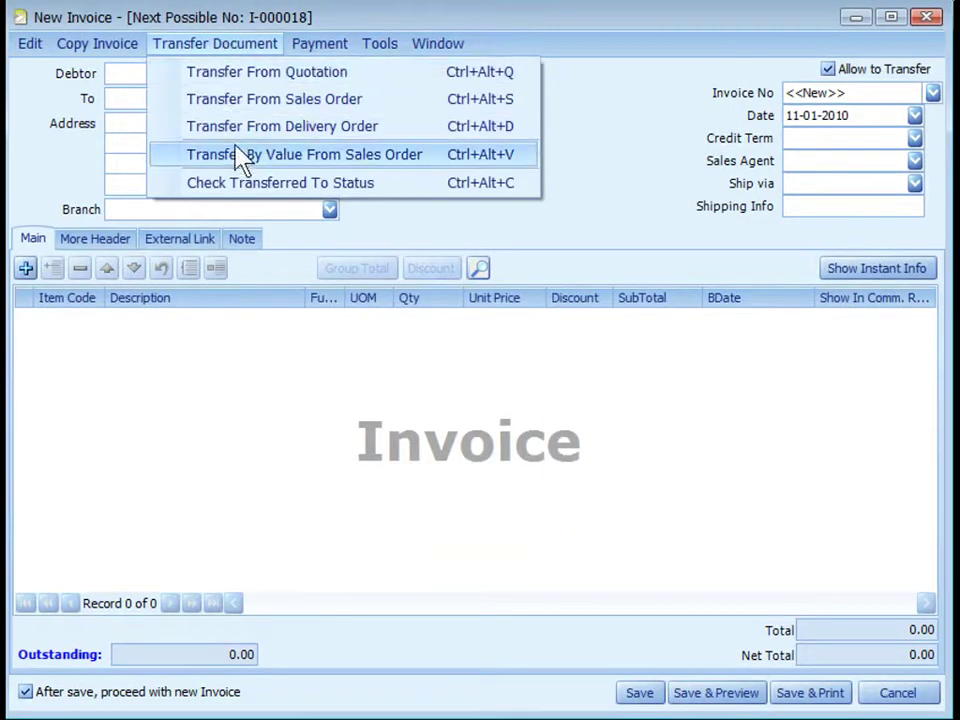
pyautogui.click(392, 163)
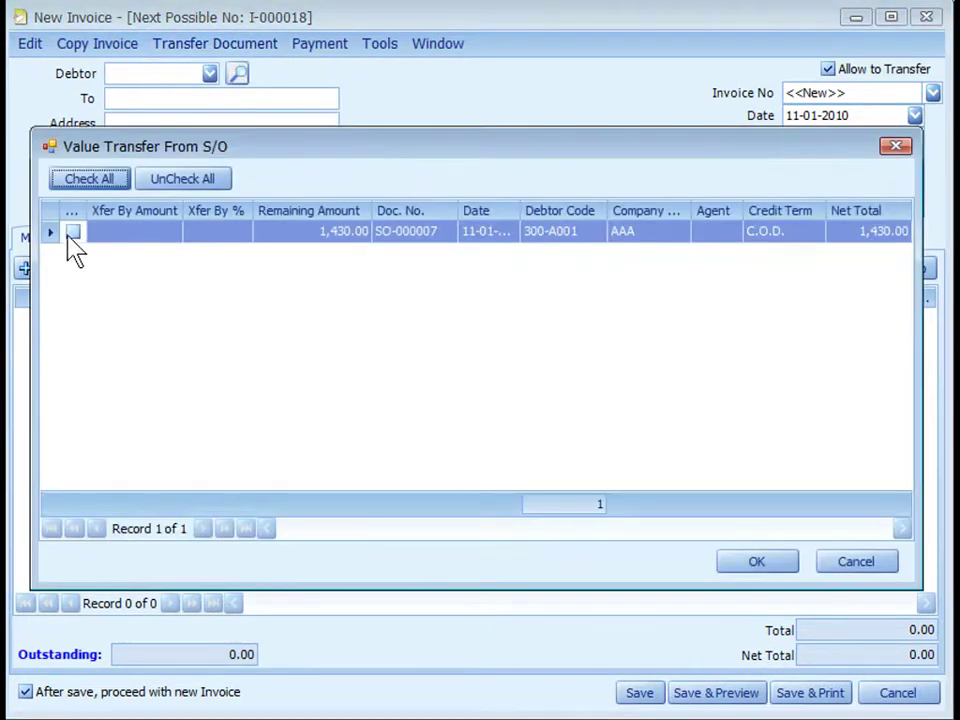
pyautogui.click(72, 232)
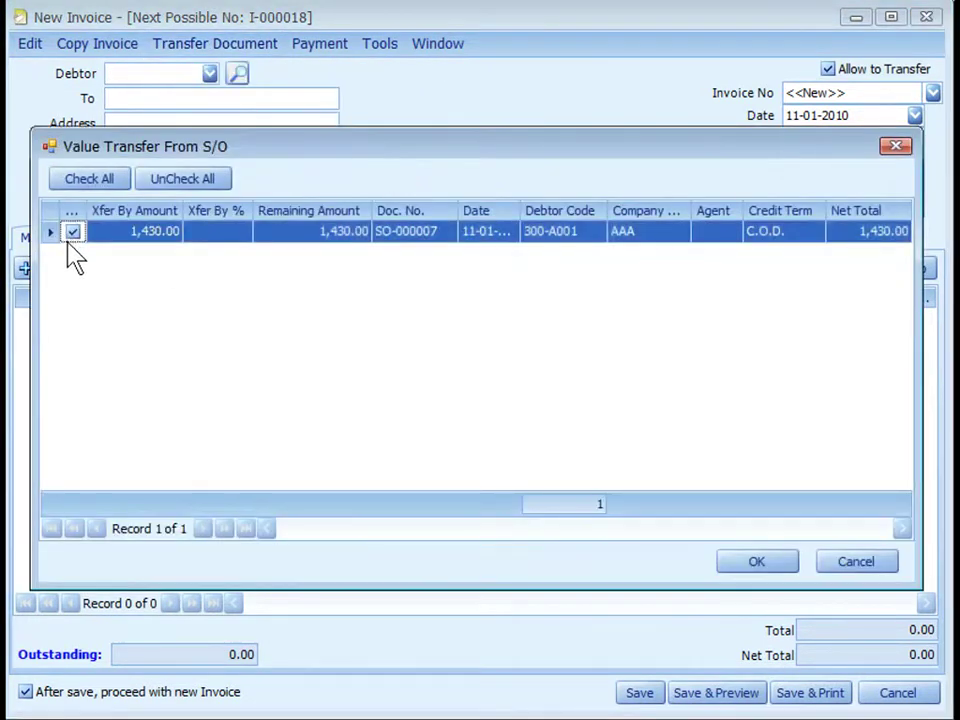
pyautogui.press('Return')
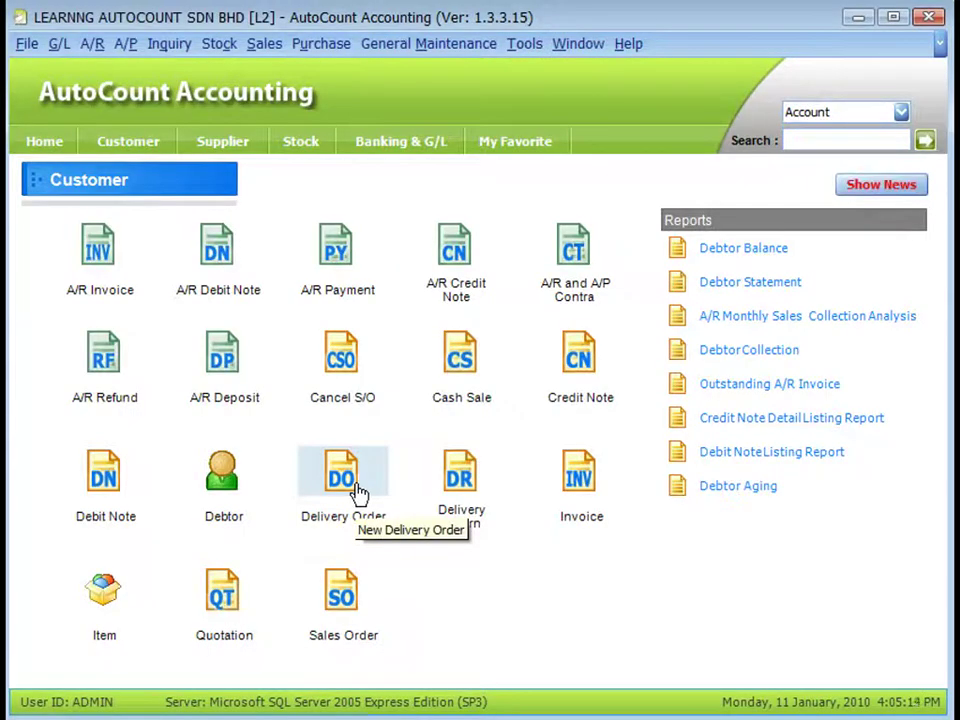
# - Create a delivery order by full document transfer of the AAA sales order and save it
pyautogui.click(360, 492)
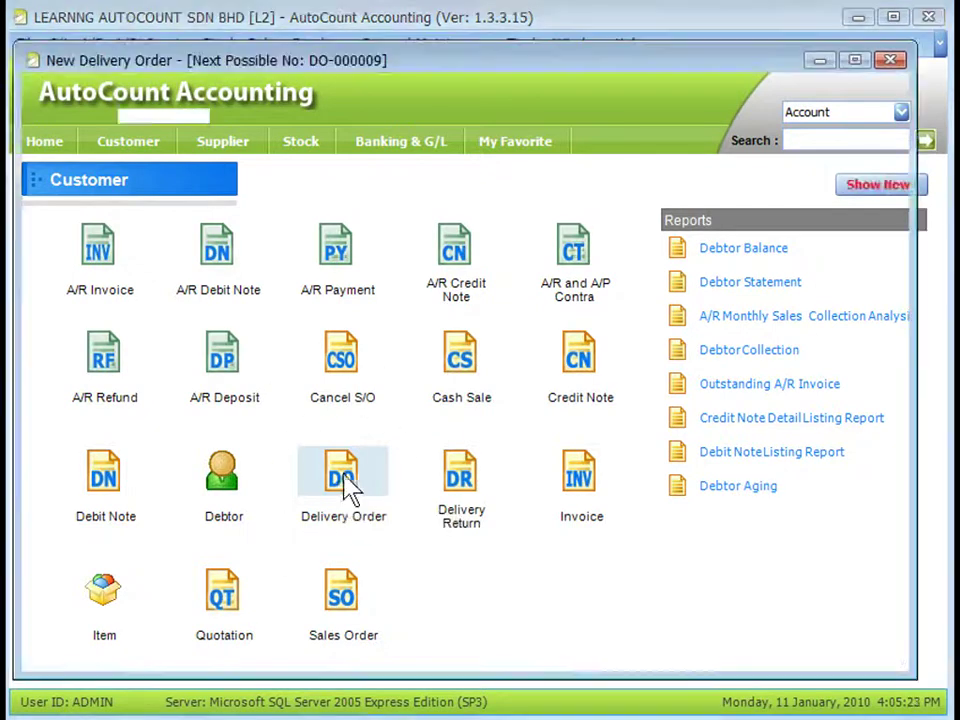
pyautogui.click(298, 88)
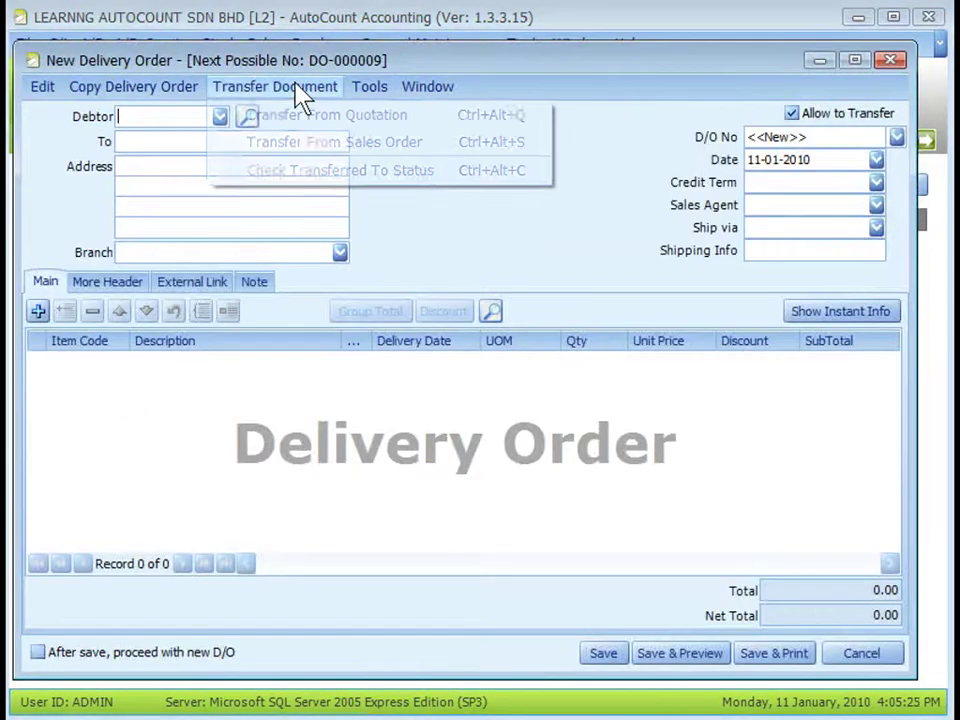
pyautogui.click(310, 146)
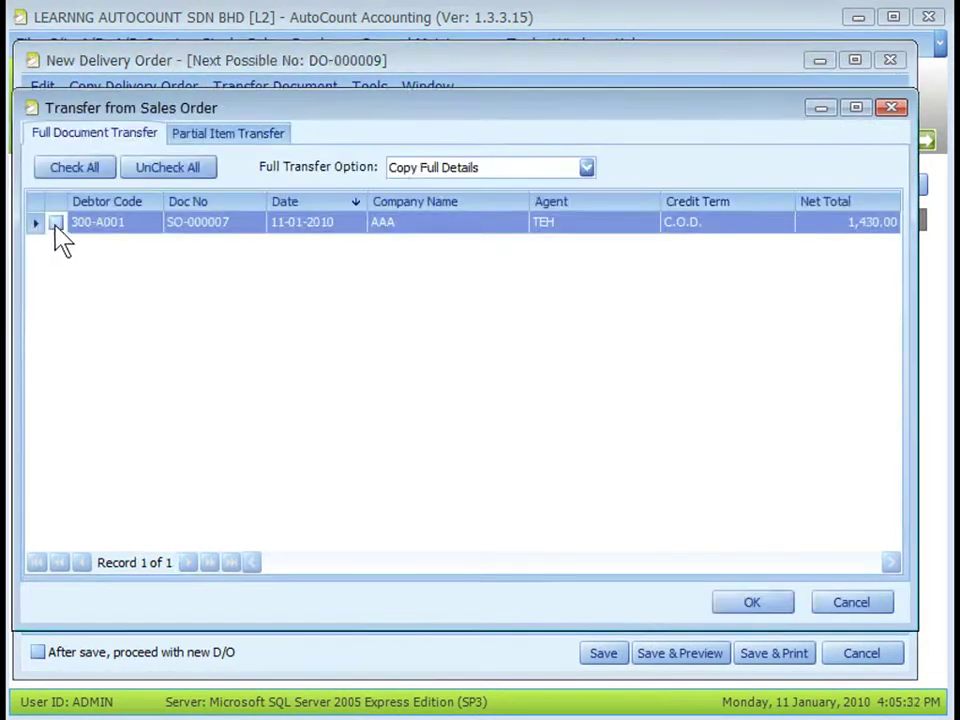
pyautogui.click(56, 223)
pyautogui.click(750, 605)
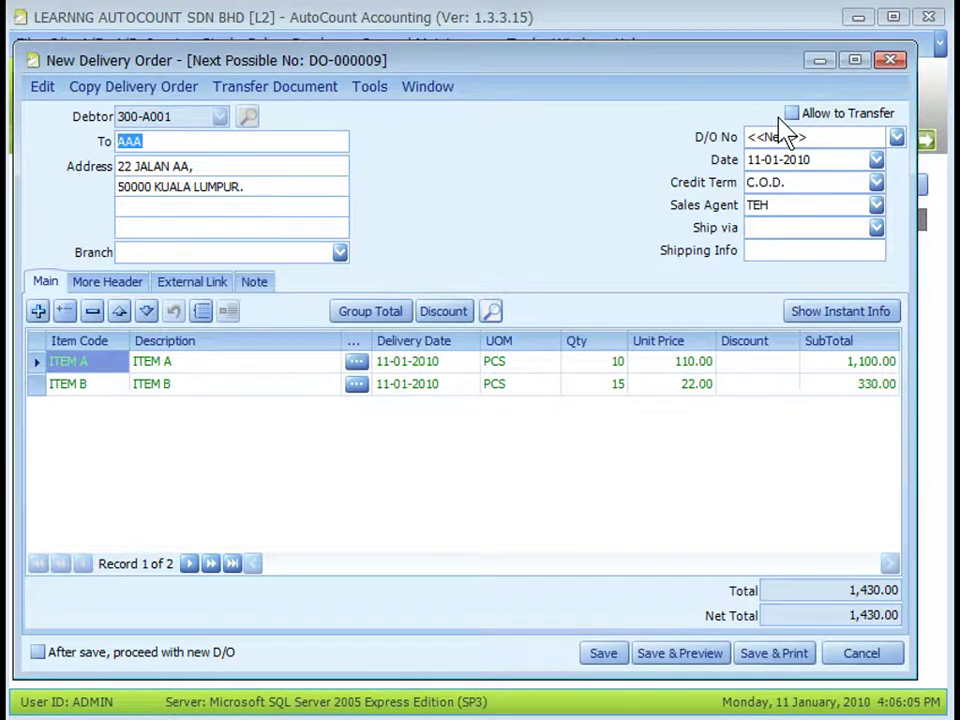
pyautogui.click(605, 653)
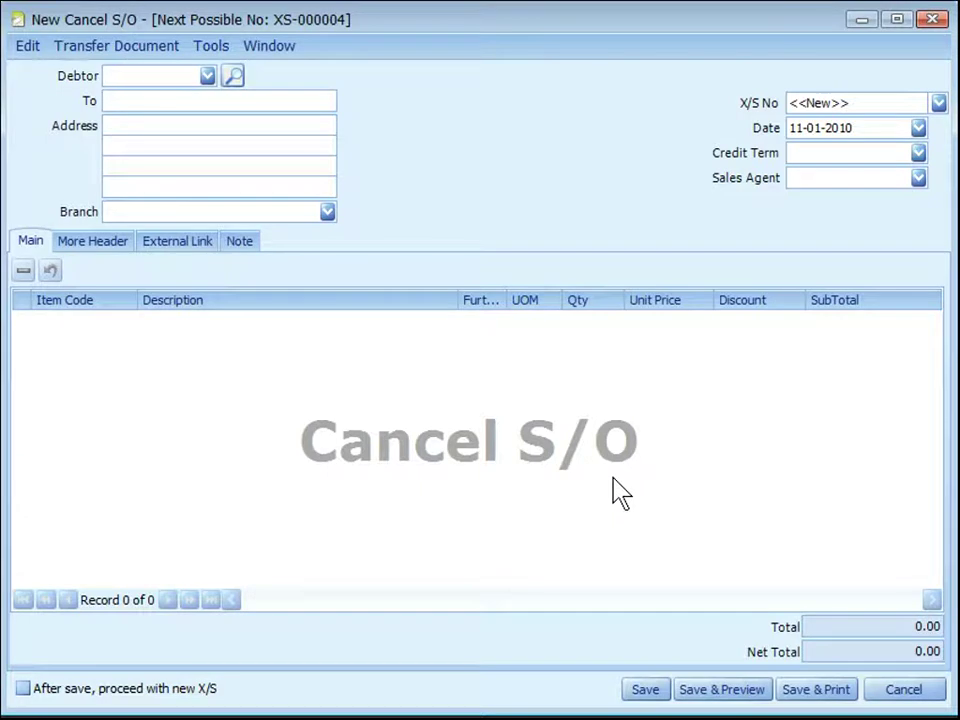
# - View the sales order items available for partial transfer into the new Cancel S/O document
pyautogui.click(142, 46)
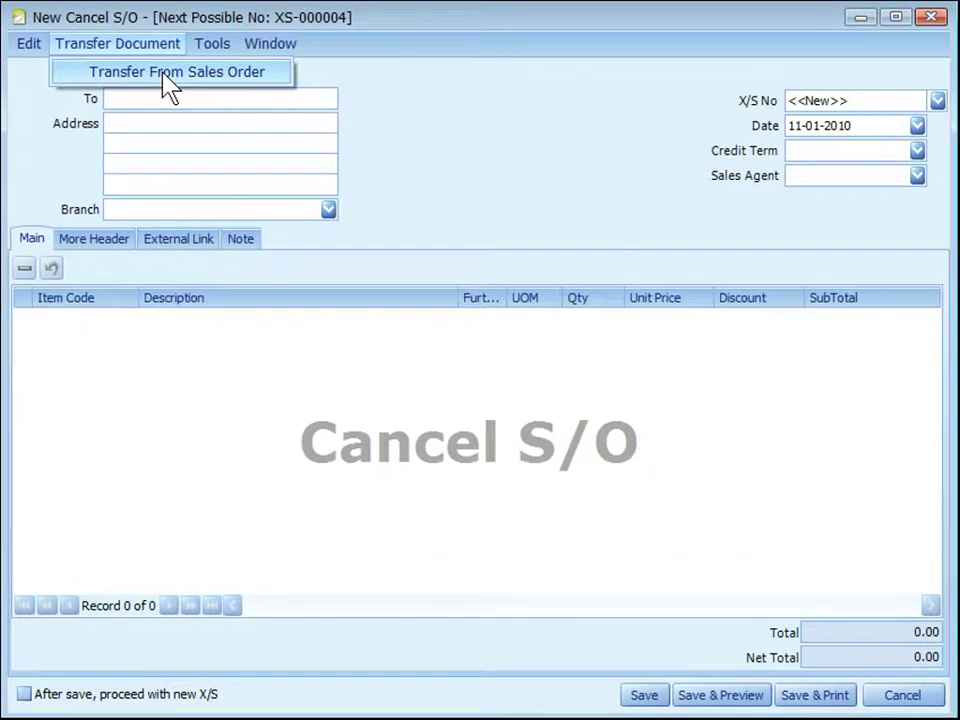
pyautogui.click(165, 74)
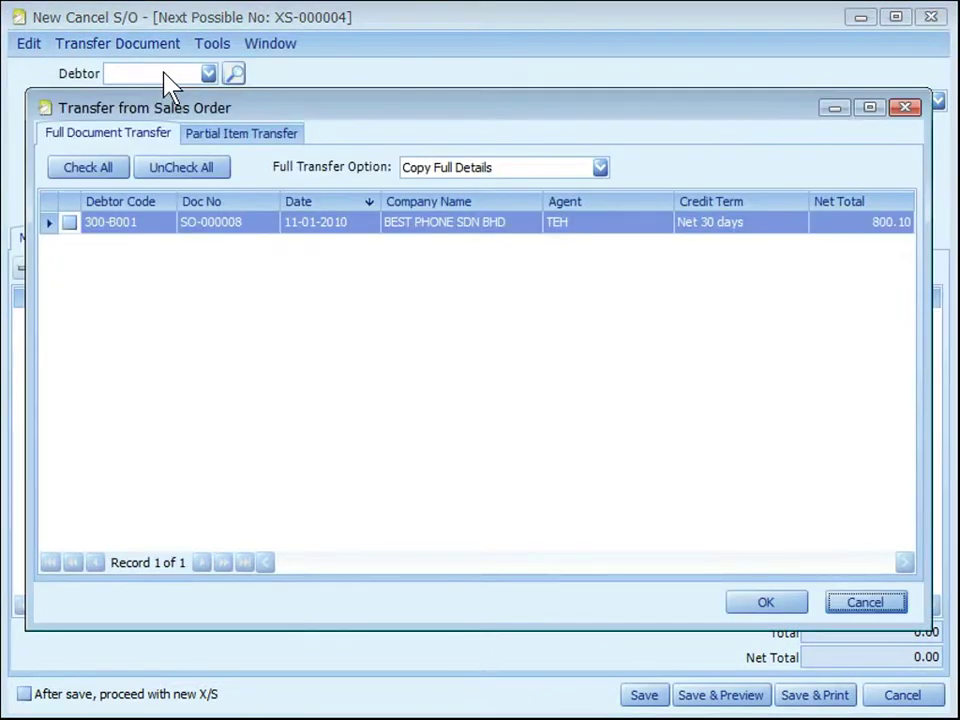
pyautogui.click(240, 133)
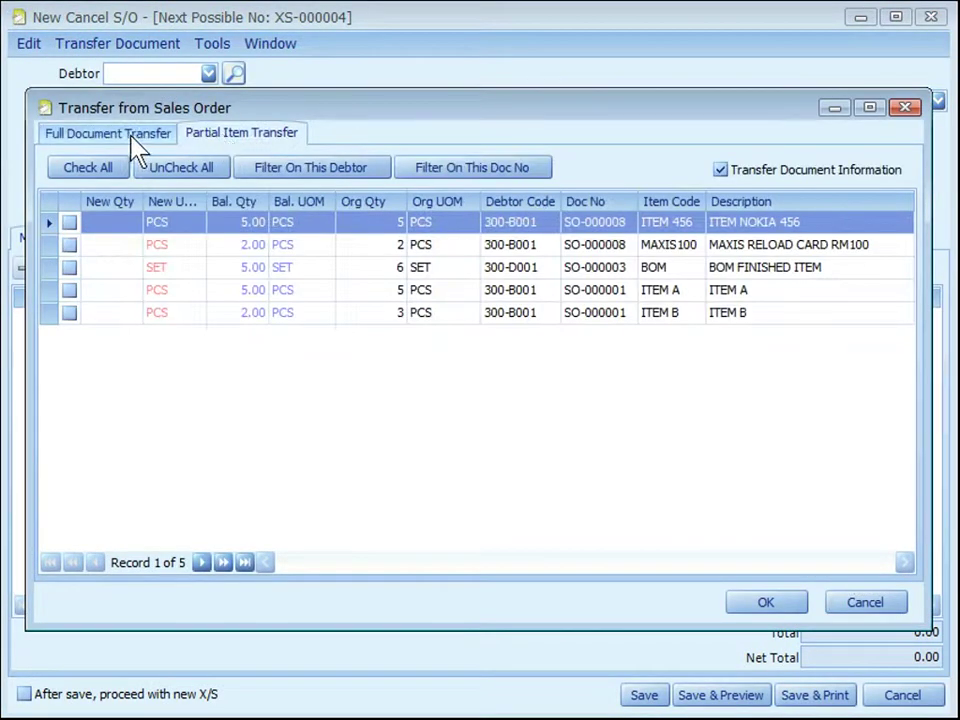
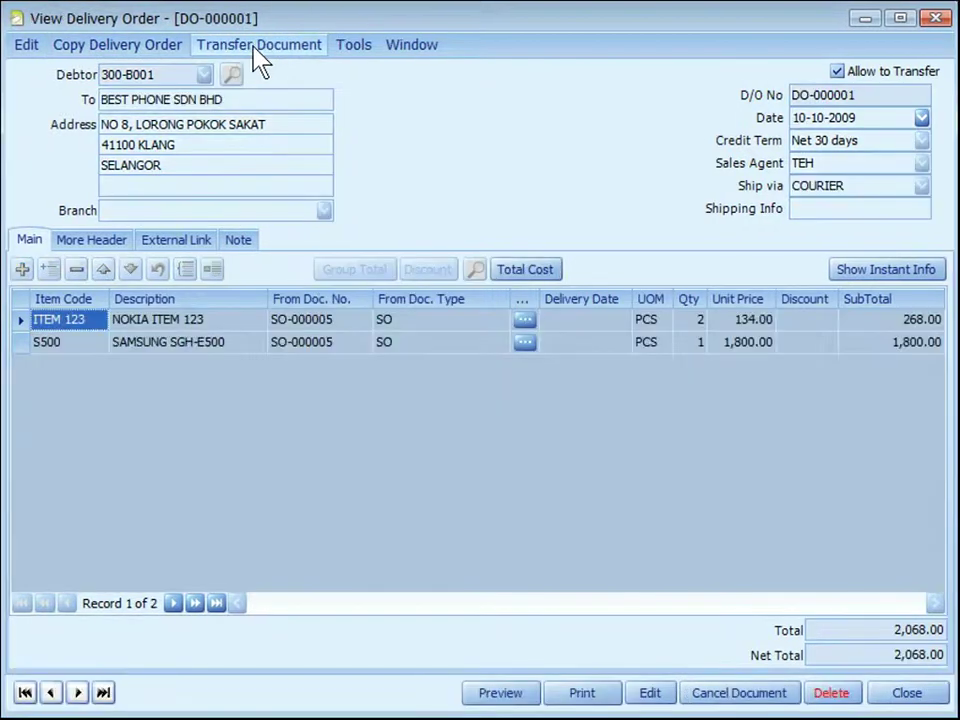
# - Check the transferred-to status of the BEST PHONE SDN BHD delivery order and its source document details
pyautogui.click(255, 50)
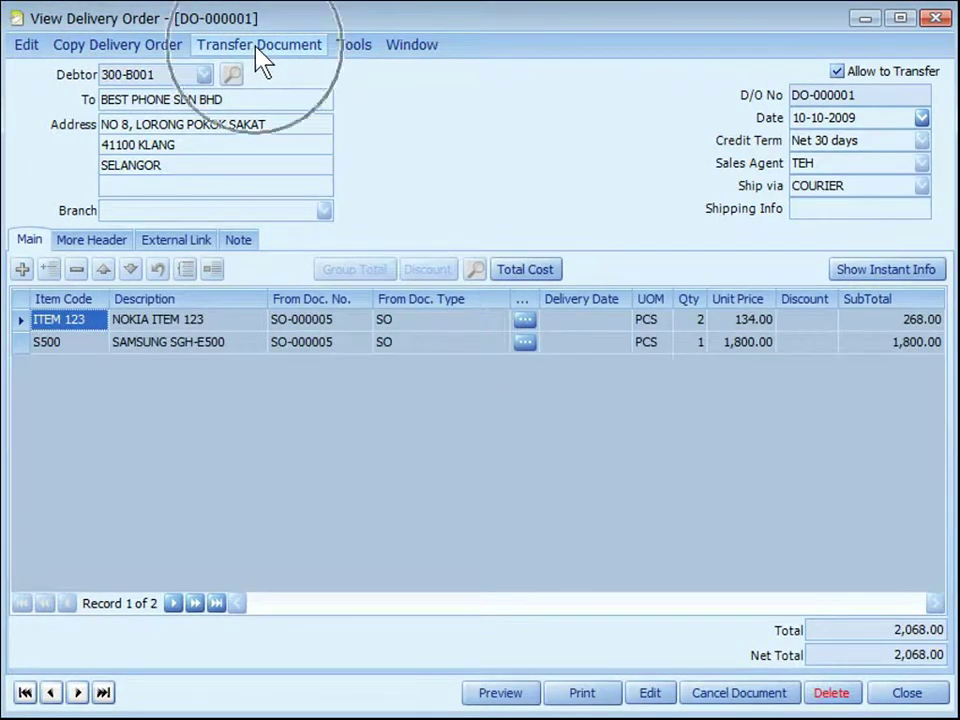
pyautogui.click(337, 152)
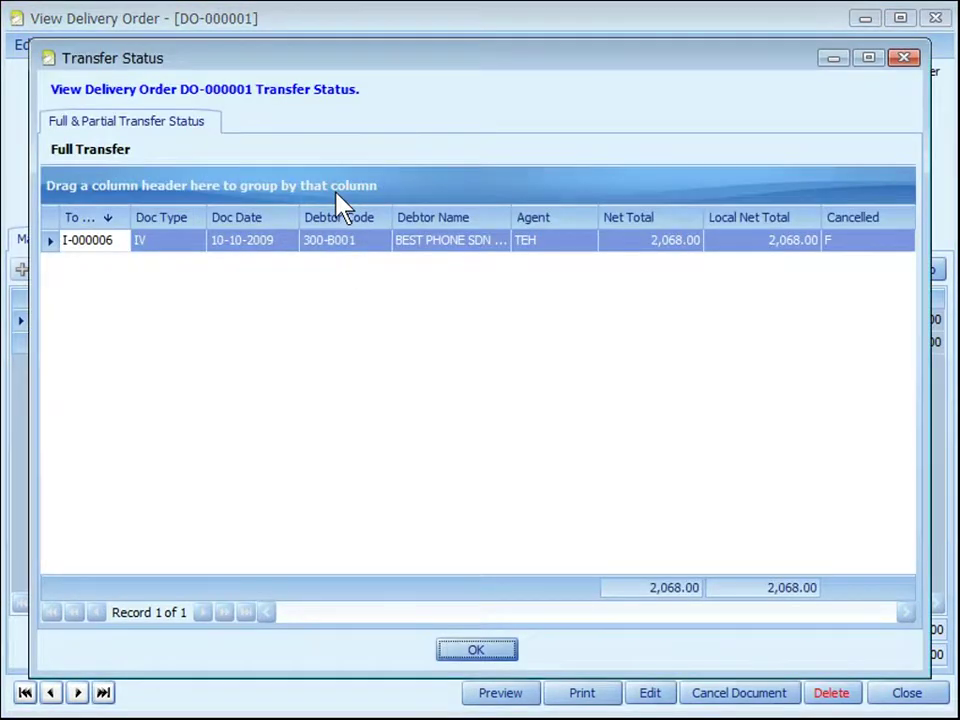
pyautogui.press('Escape')
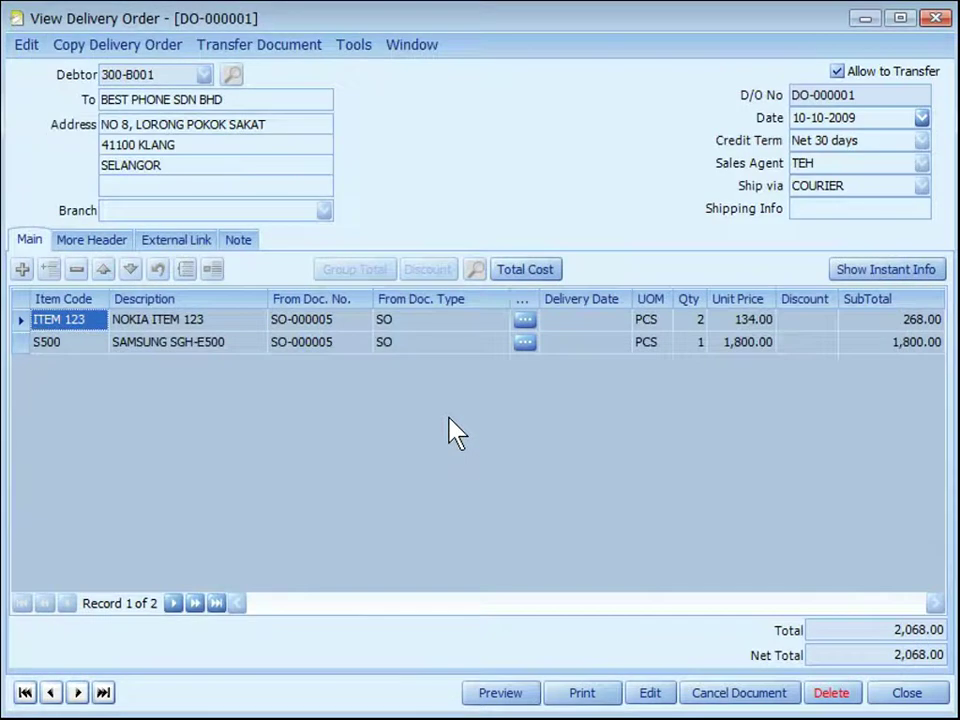
pyautogui.click(358, 350)
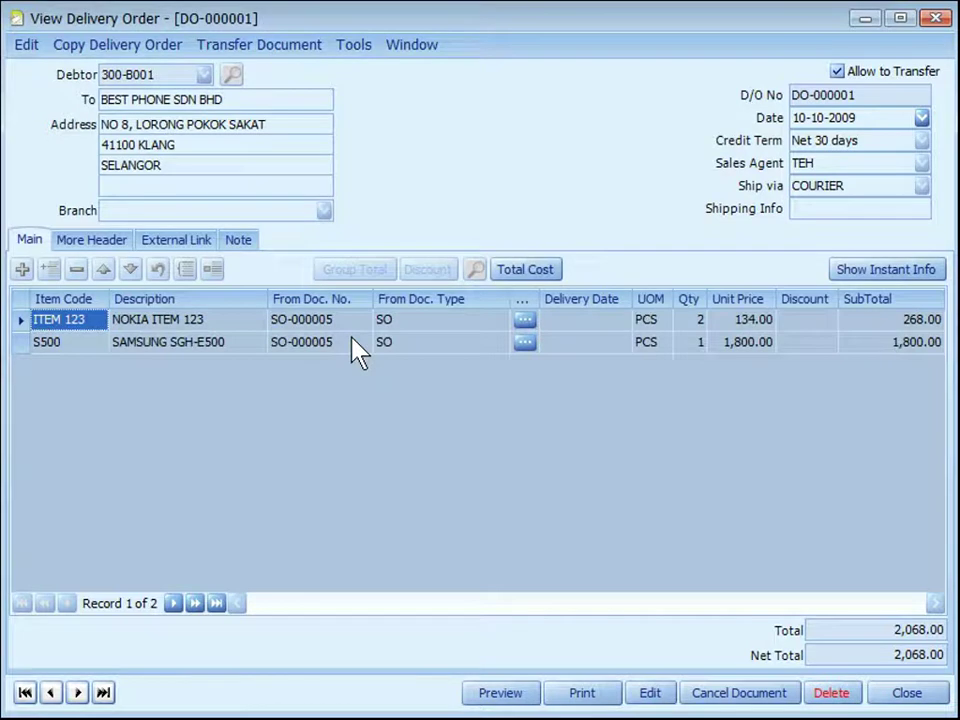
# - Examine the source document number and type of the BEST PHONE SDN BHD delivery order items, and switch the document to editing
pyautogui.click(321, 313)
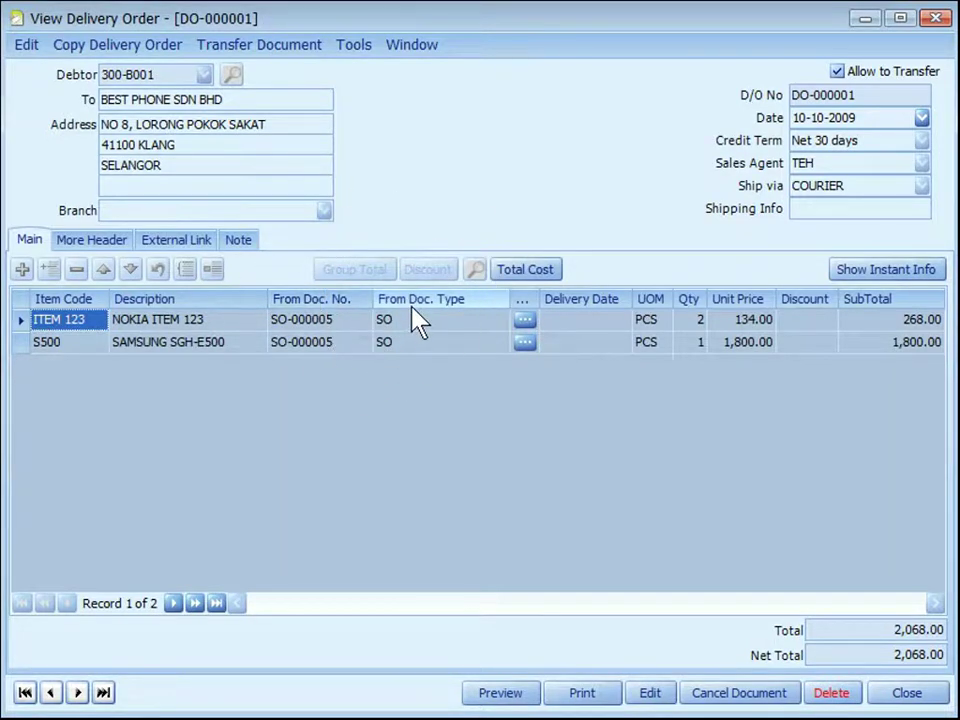
pyautogui.click(650, 694)
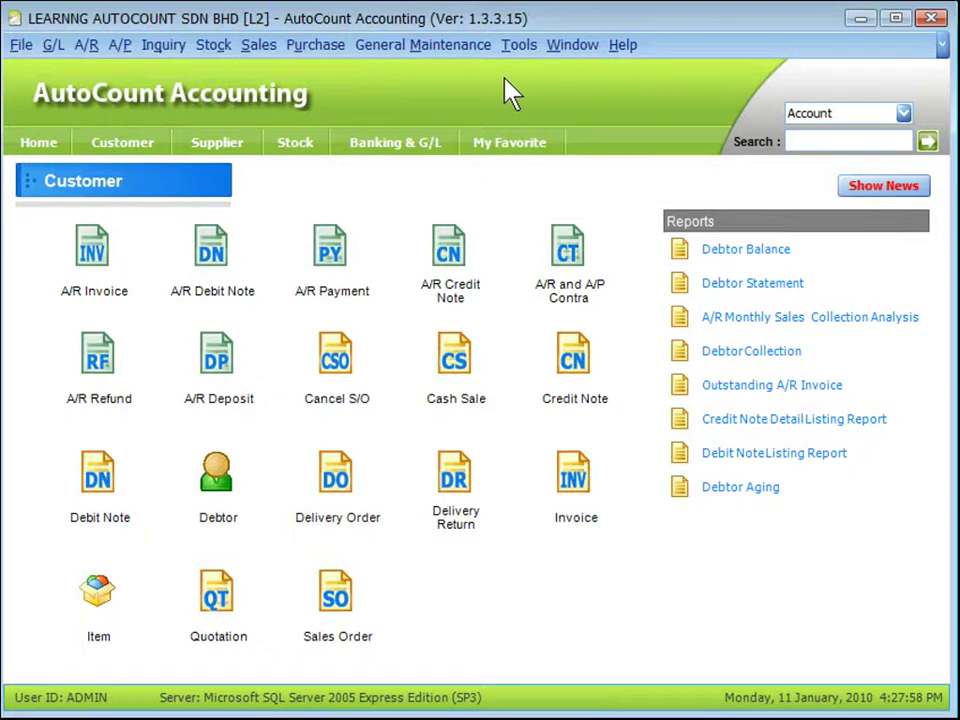
# - Look up the quotation access right for editing items that were transferred, within the Sales rights under Invoicing
pyautogui.click(440, 44)
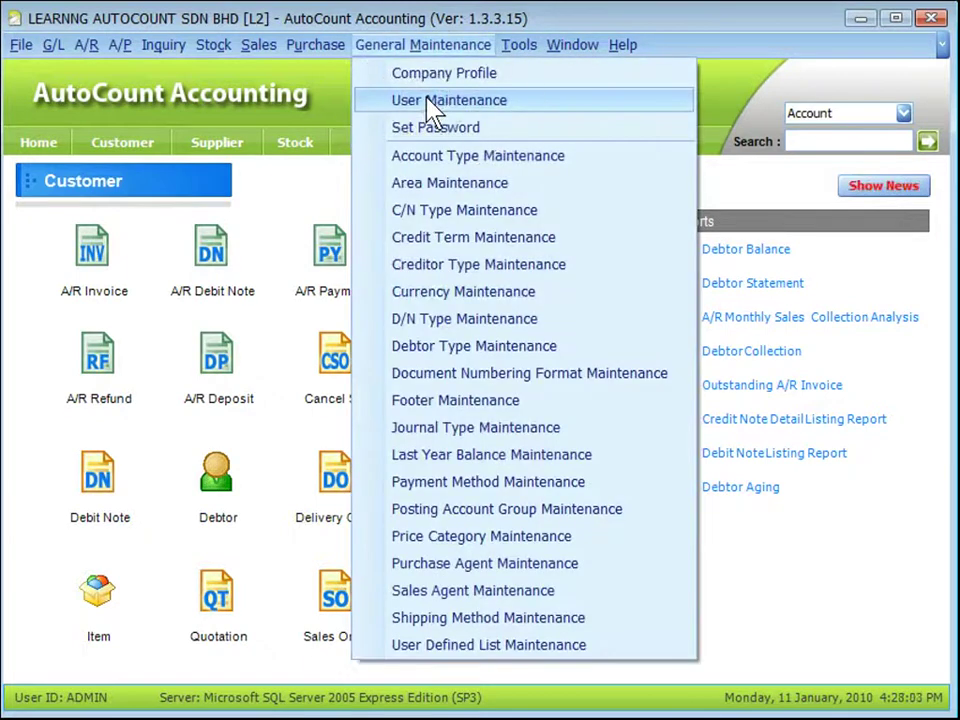
pyautogui.click(430, 101)
pyautogui.click(108, 475)
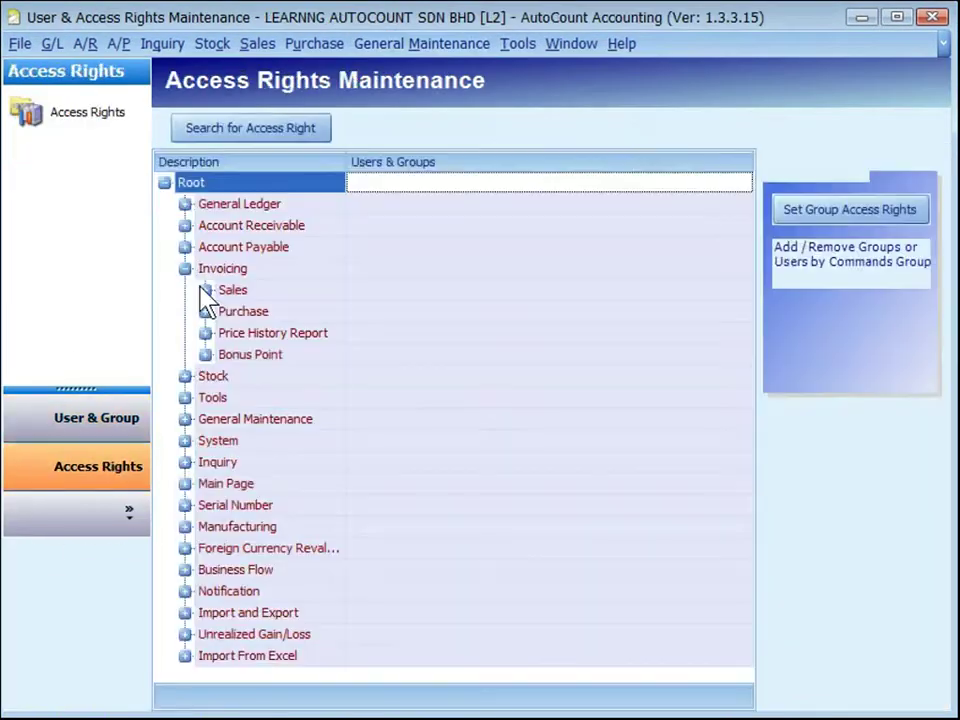
pyautogui.click(205, 290)
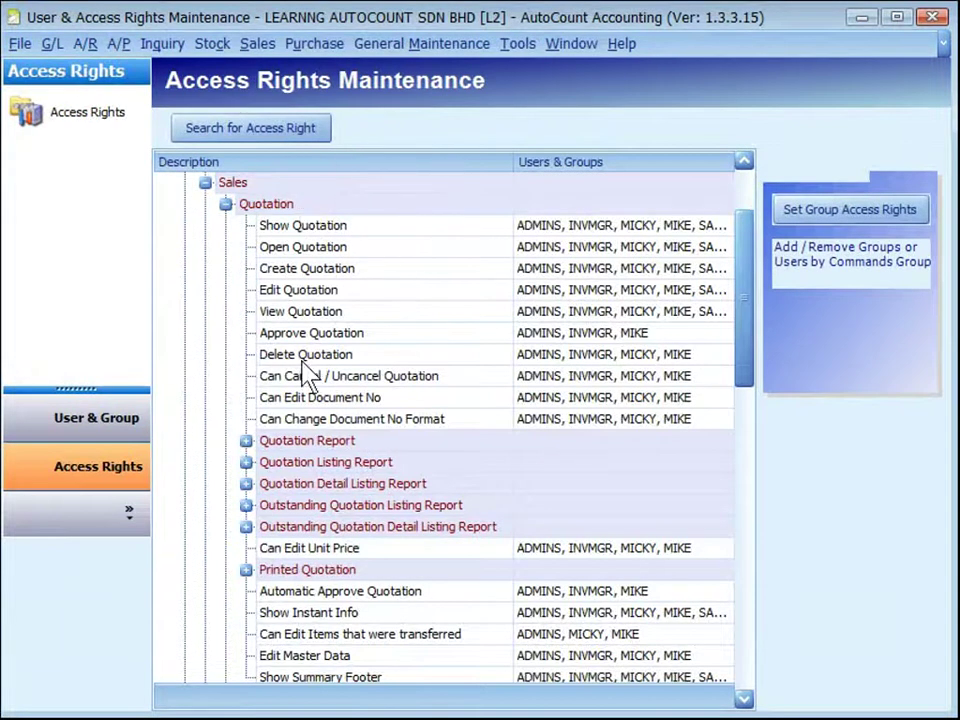
pyautogui.click(330, 638)
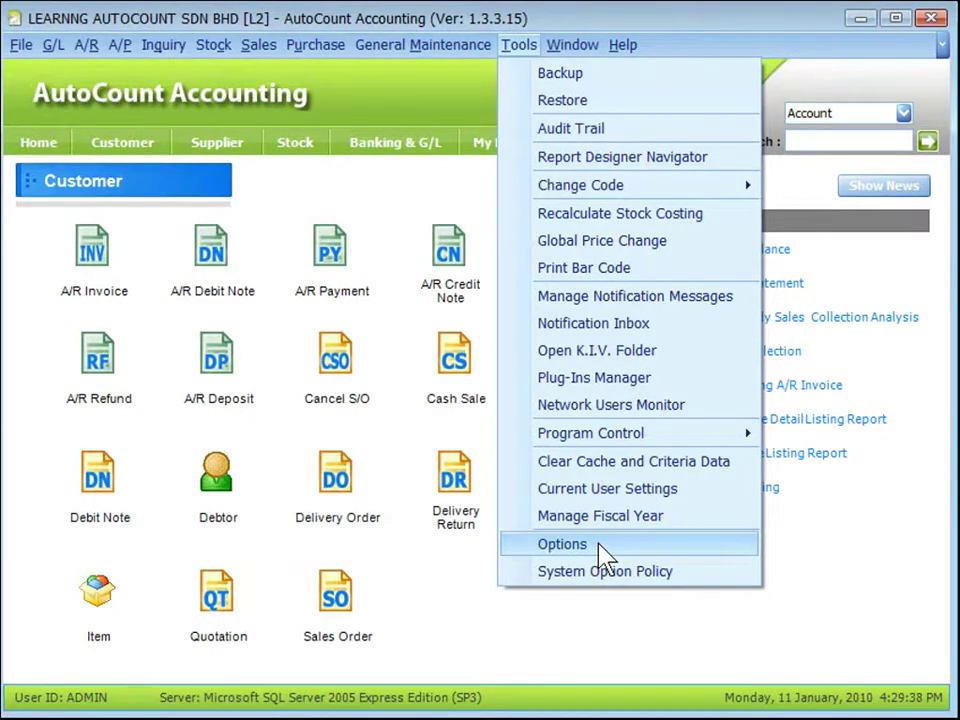
# - Review the Document Control 2 invoicing option for editing transferred documents or items, and leave the options unchanged
pyautogui.click(603, 552)
pyautogui.click(65, 341)
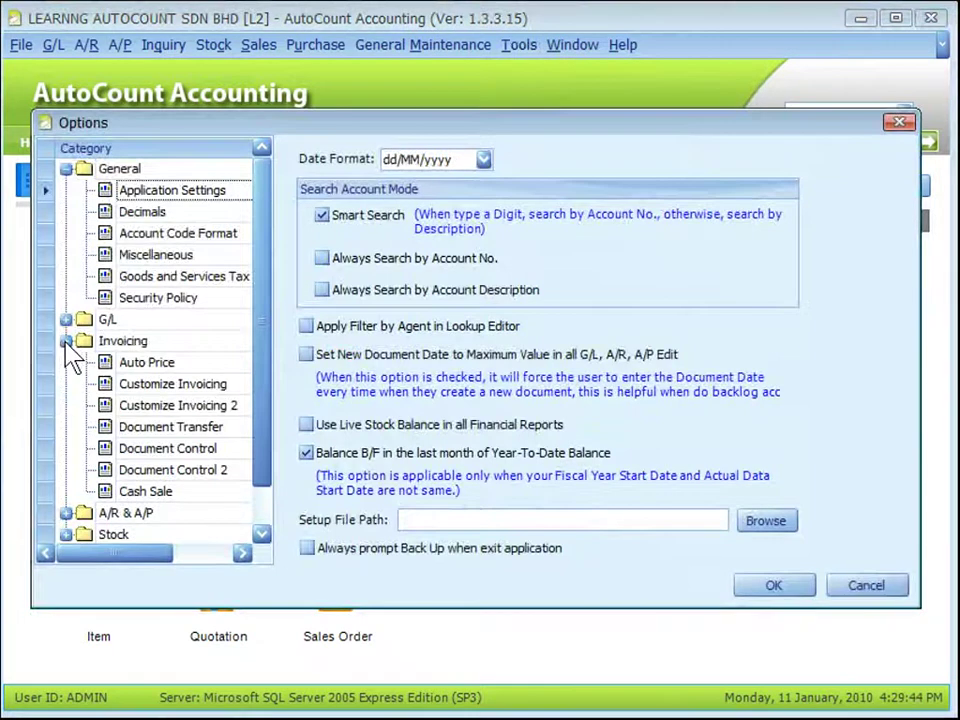
pyautogui.click(172, 470)
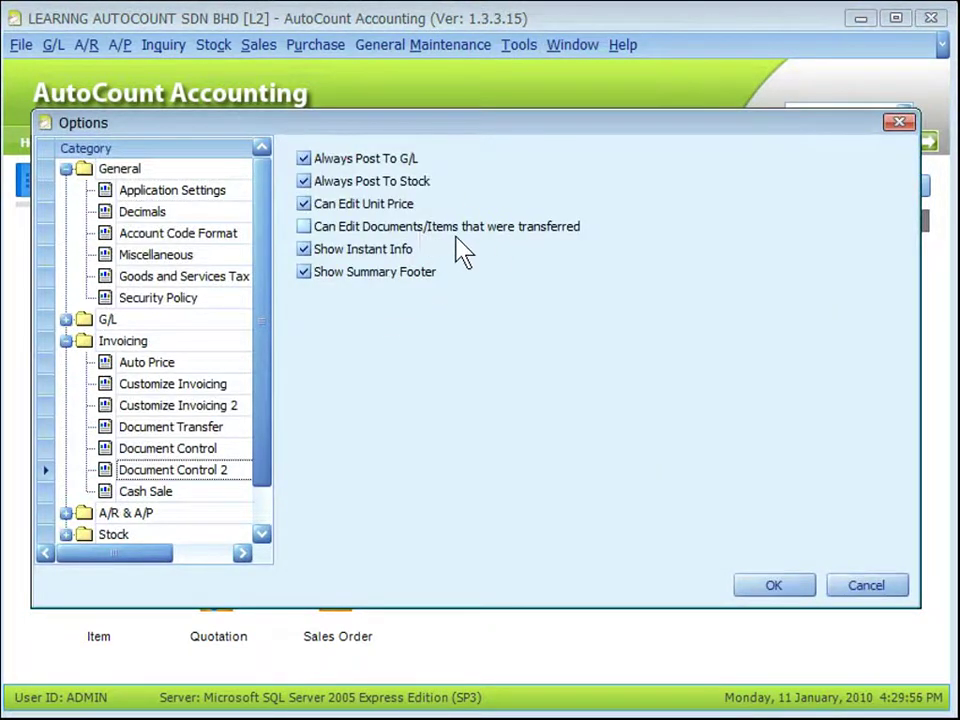
pyautogui.press('Escape')
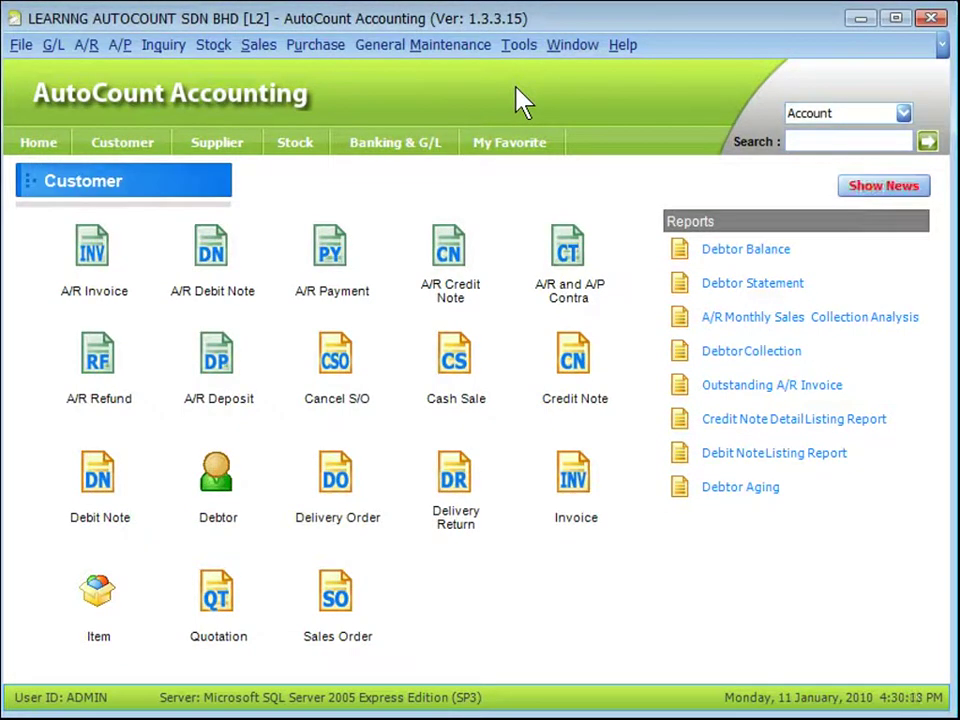
# - Review the System Option Policy choices for whether transferred documents or items can be edited
pyautogui.click(519, 44)
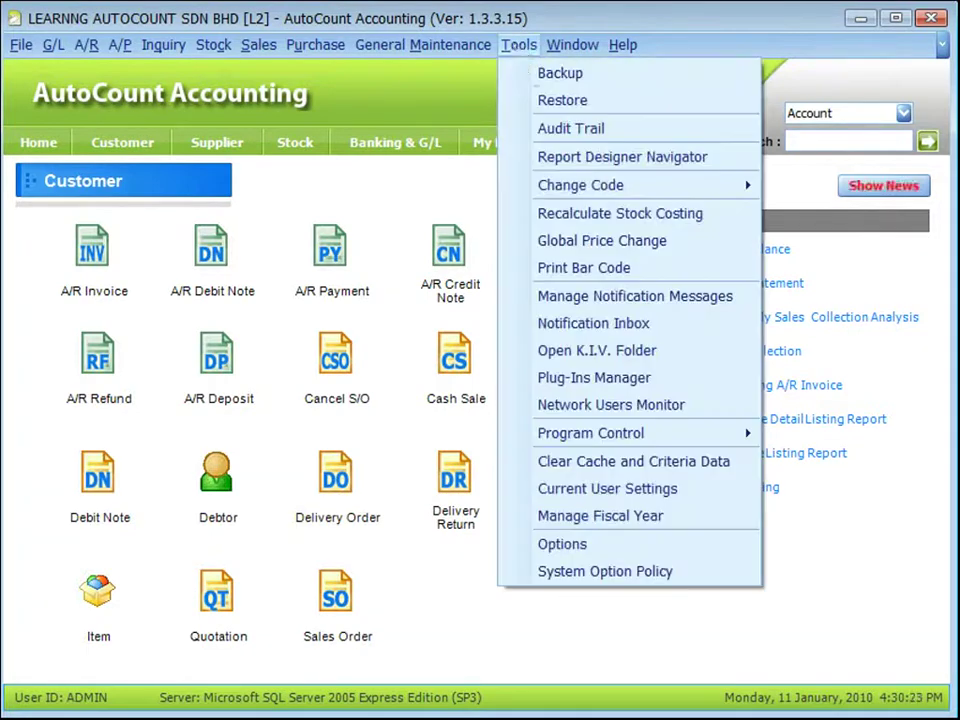
pyautogui.click(565, 590)
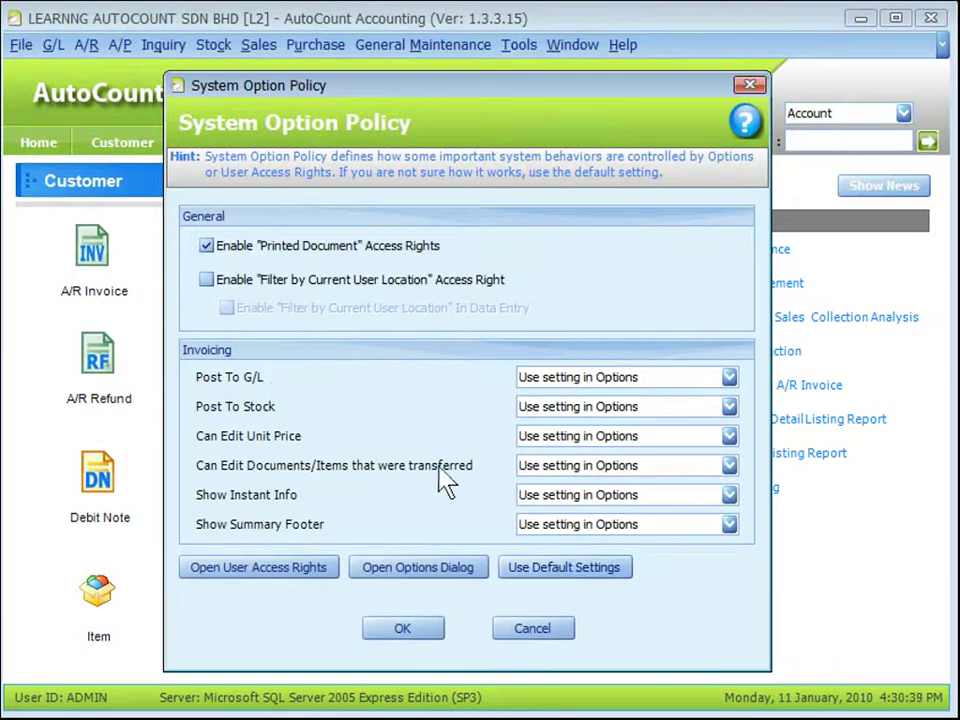
pyautogui.click(730, 467)
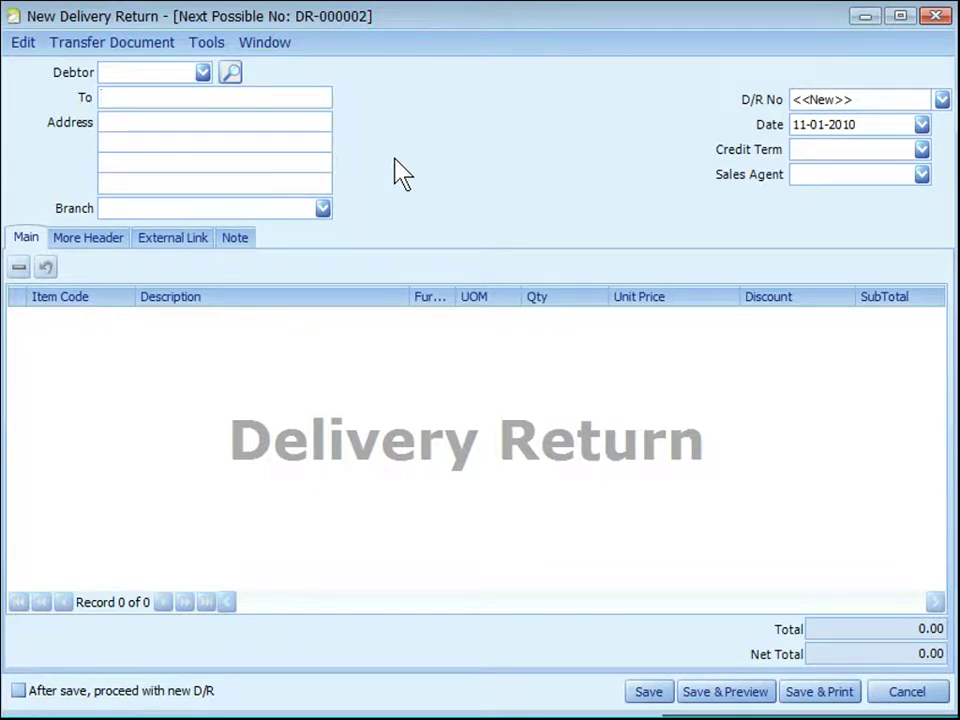
# - View the delivery orders available for full document and partial item transfer into the new delivery return
pyautogui.click(144, 46)
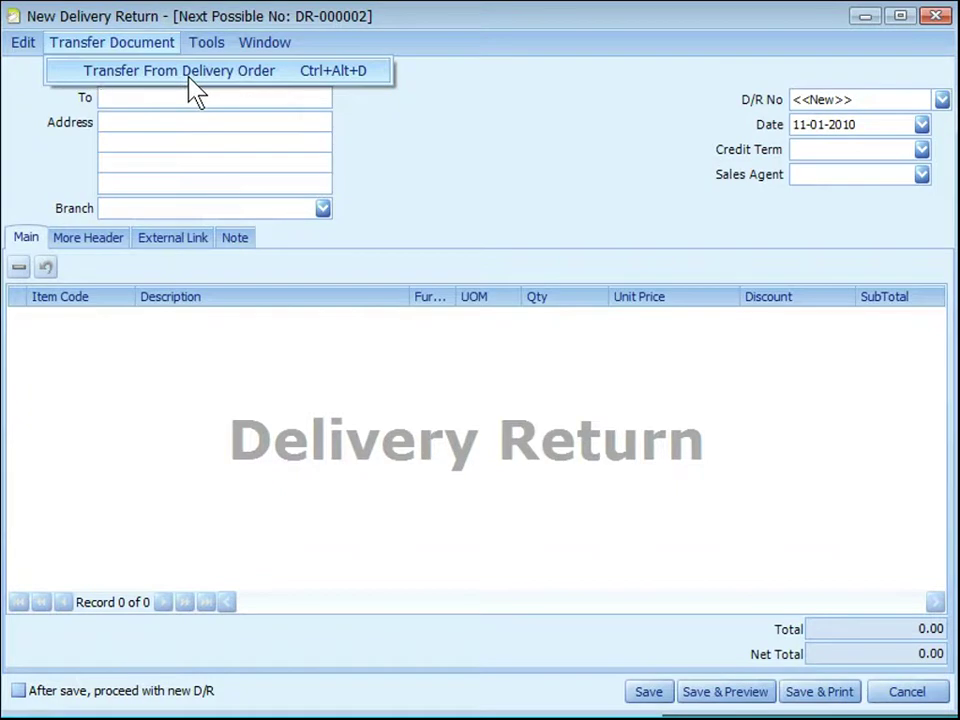
pyautogui.click(190, 82)
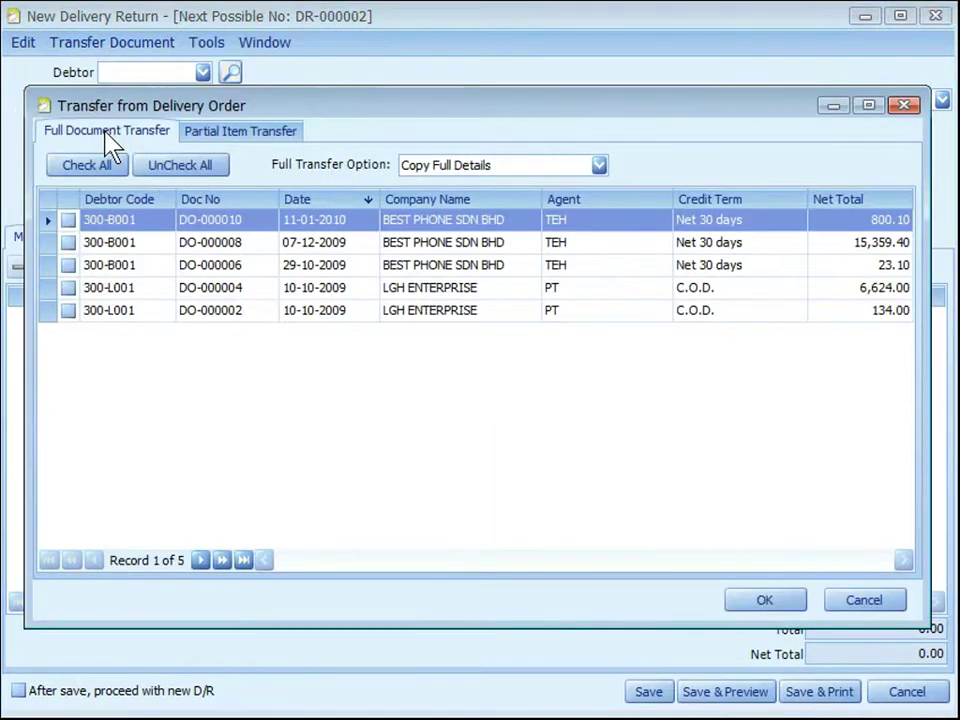
pyautogui.click(230, 140)
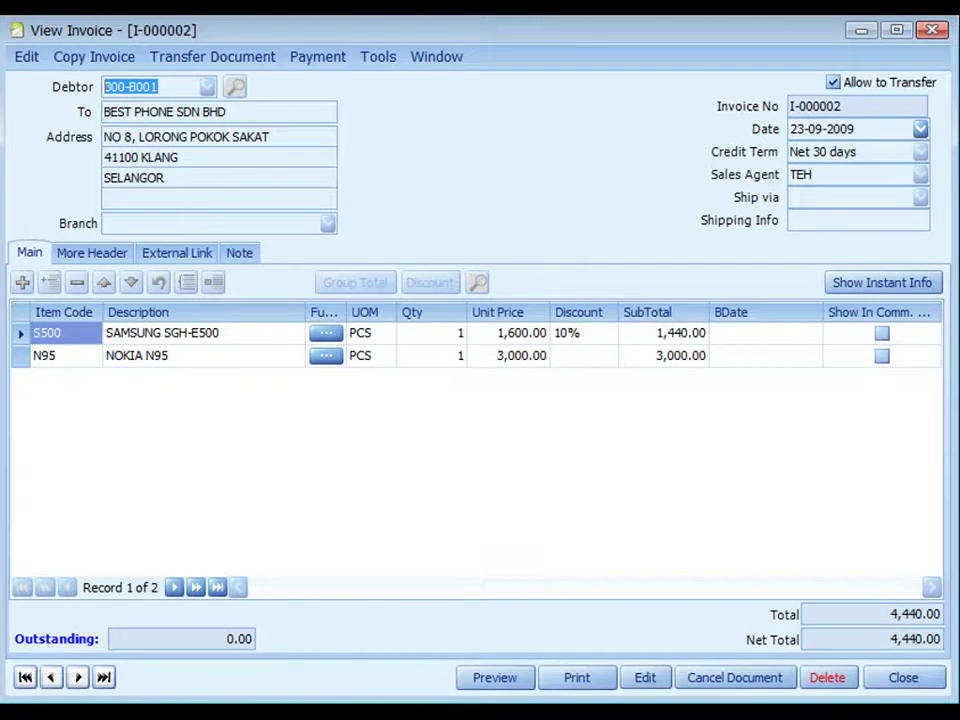
# - Open the delivery order transfer for the BEST PHONE SDN BHD invoice, and view the transfer choices of the credit note
pyautogui.click(220, 60)
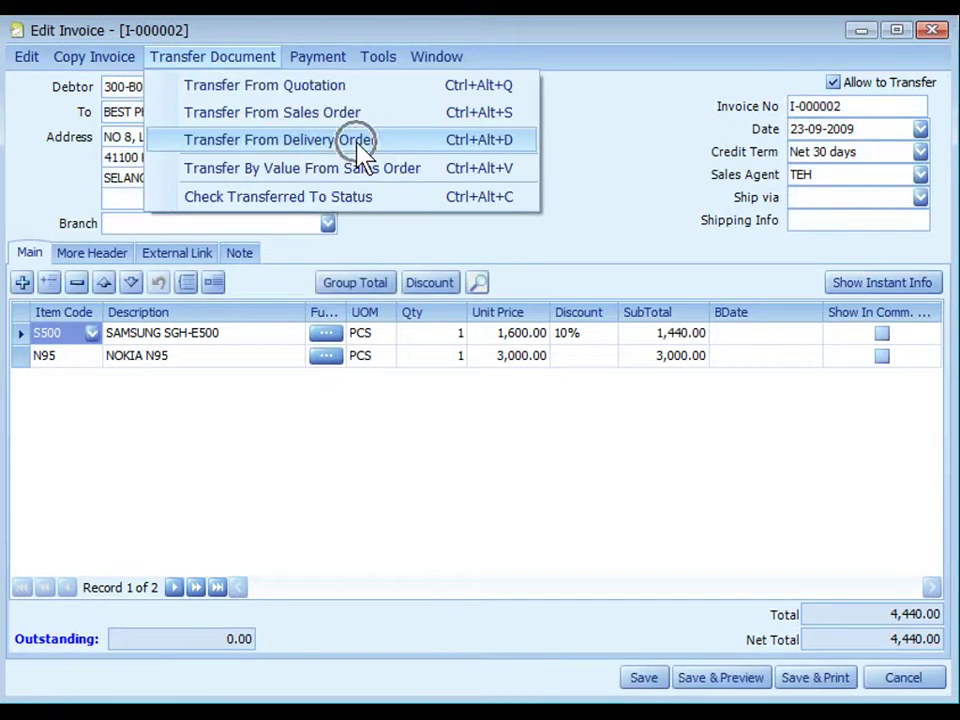
pyautogui.click(360, 141)
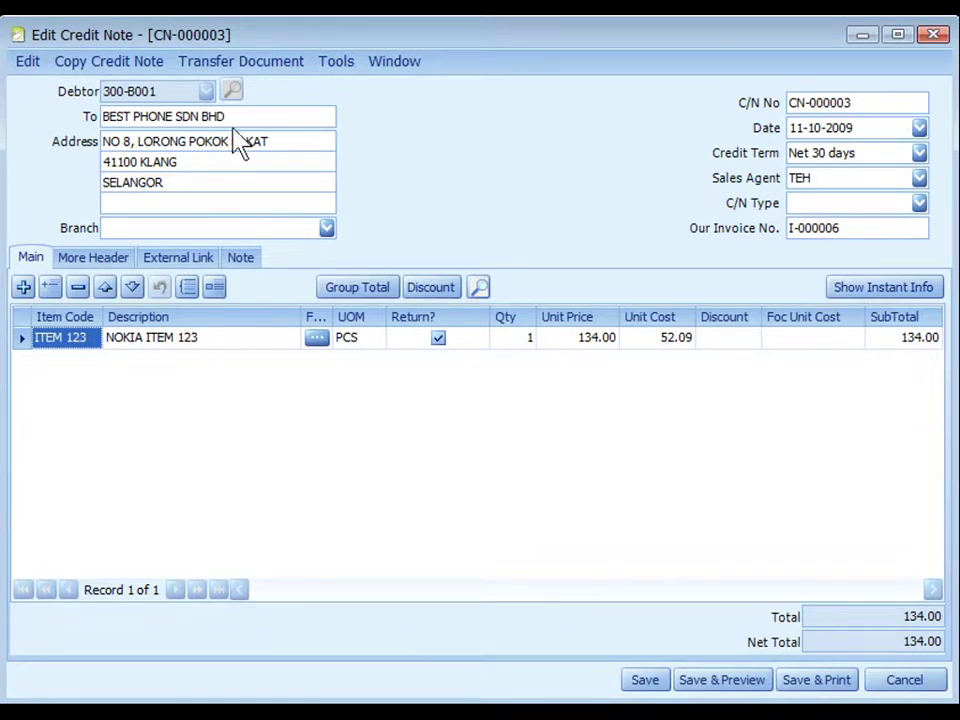
pyautogui.click(294, 62)
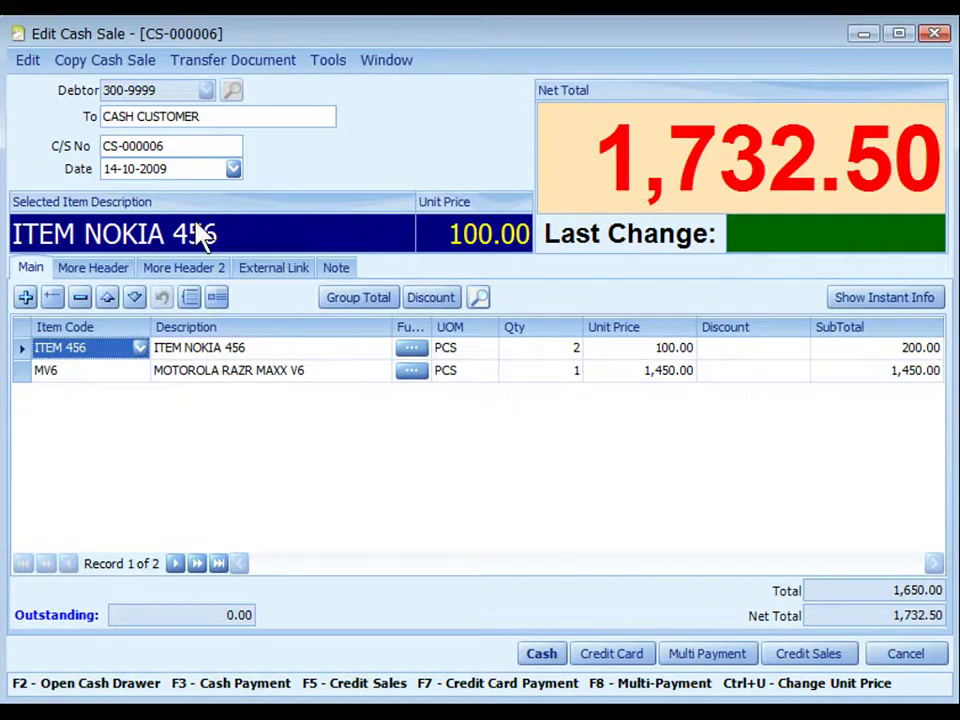
# - Examine the selected item description, unit price and net total displays of the CASH CUSTOMER cash sale
pyautogui.click(240, 240)
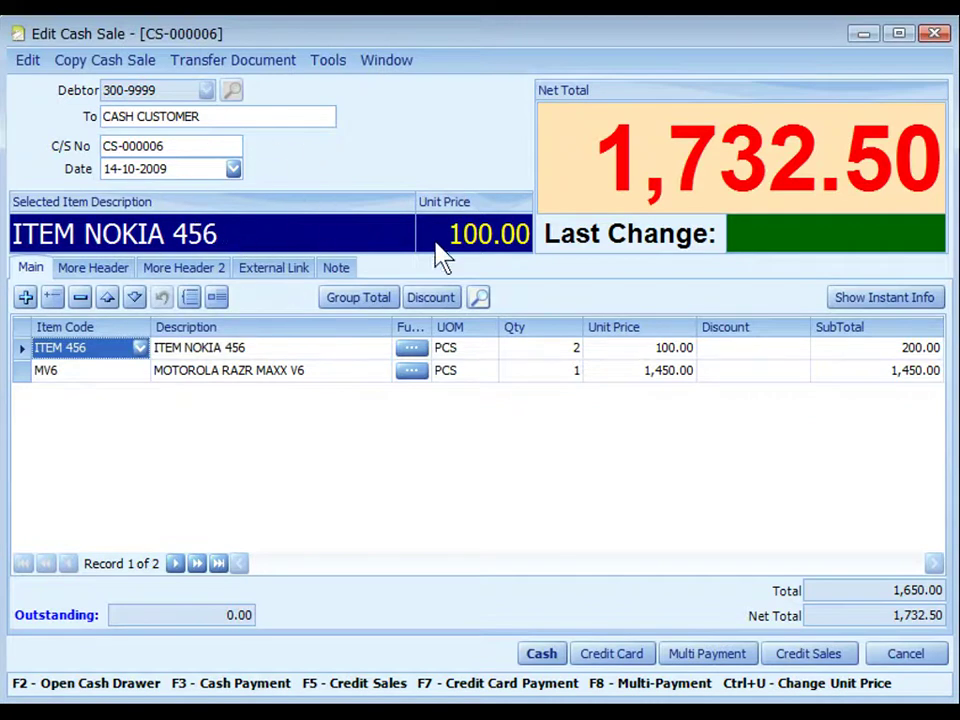
pyautogui.click(474, 205)
pyautogui.click(632, 165)
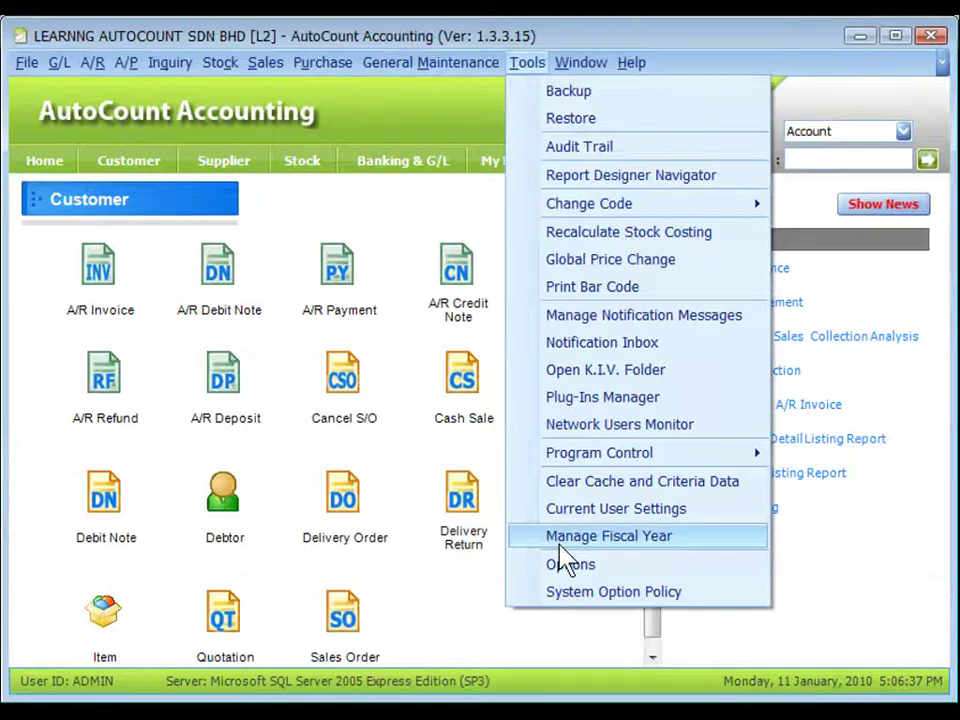
# - Review the Cash Sale settings in the Invoicing options
pyautogui.click(570, 564)
pyautogui.click(67, 342)
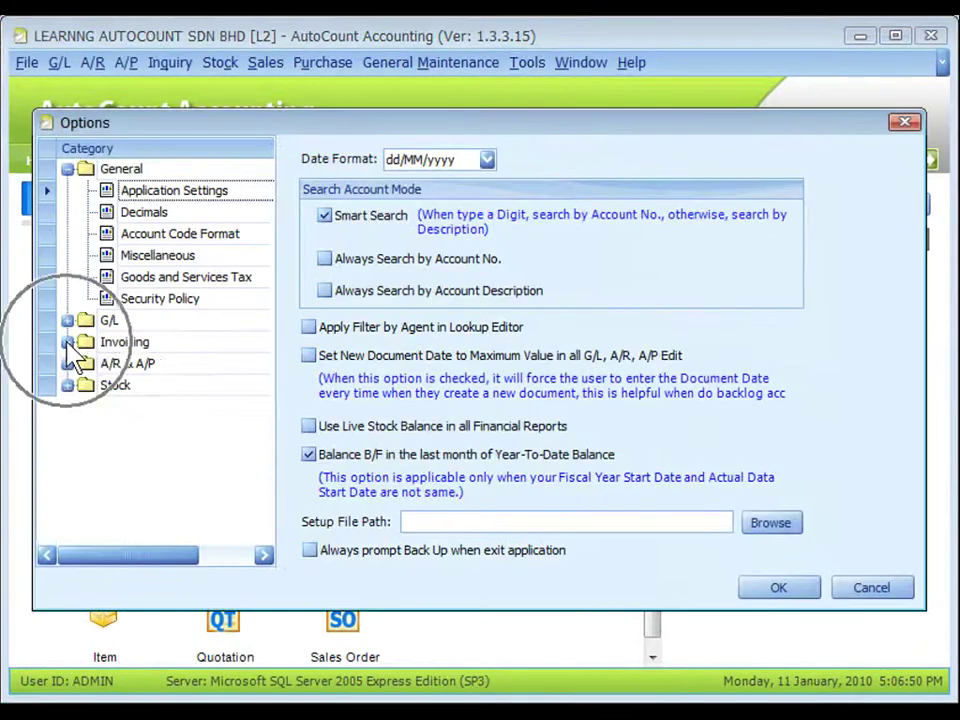
pyautogui.click(132, 492)
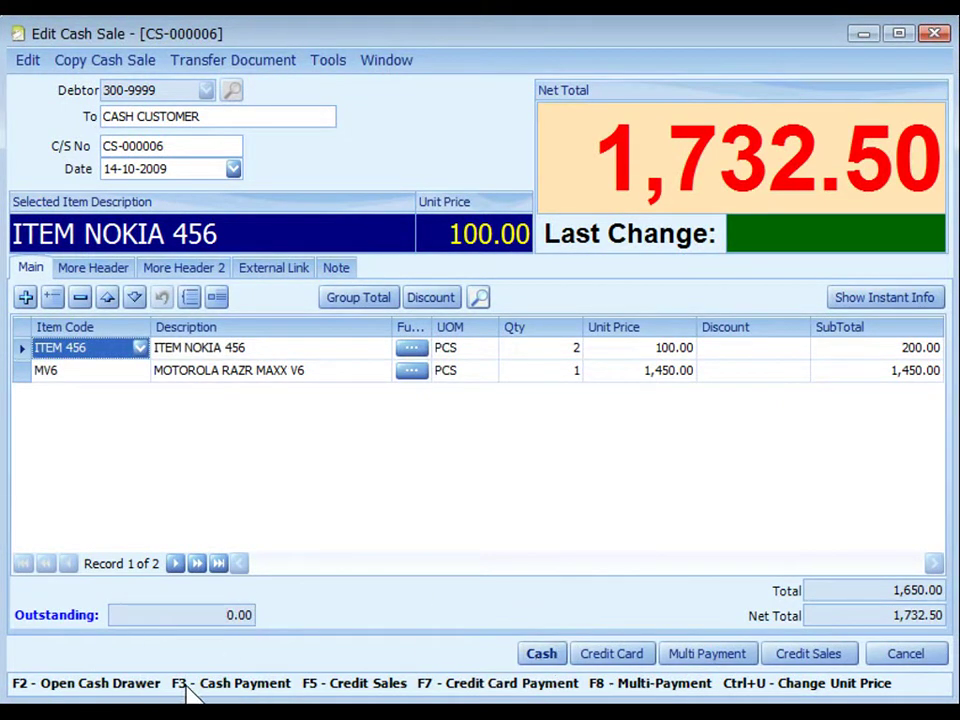
# - Enter a cash payment of 1,800.00 for the CASH CUSTOMER cash sale and accept it
pyautogui.click(563, 656)
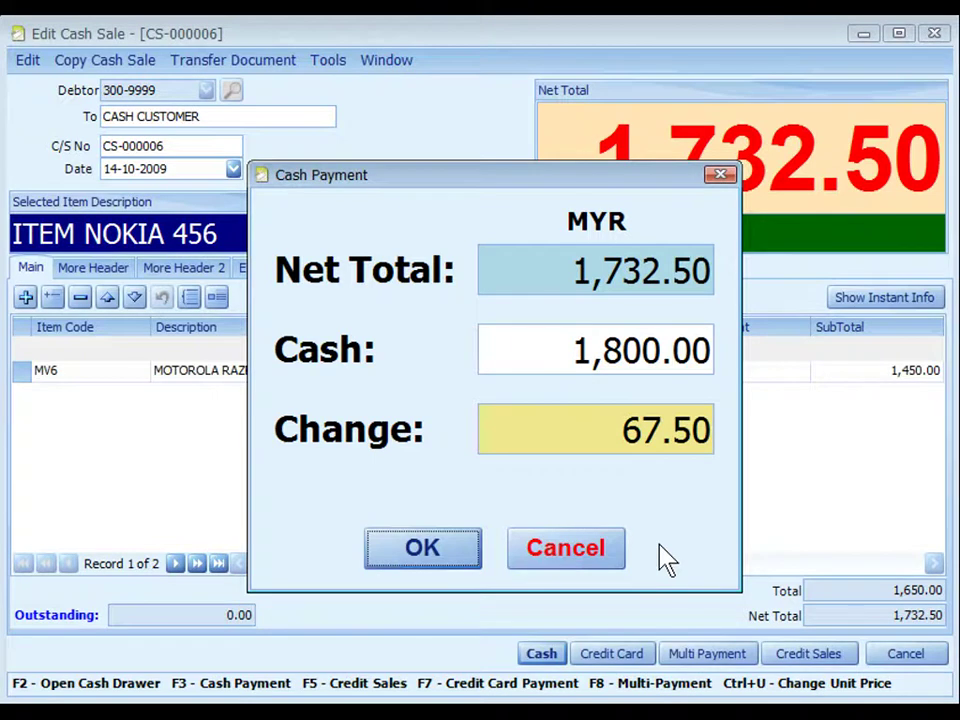
pyautogui.press('Return')
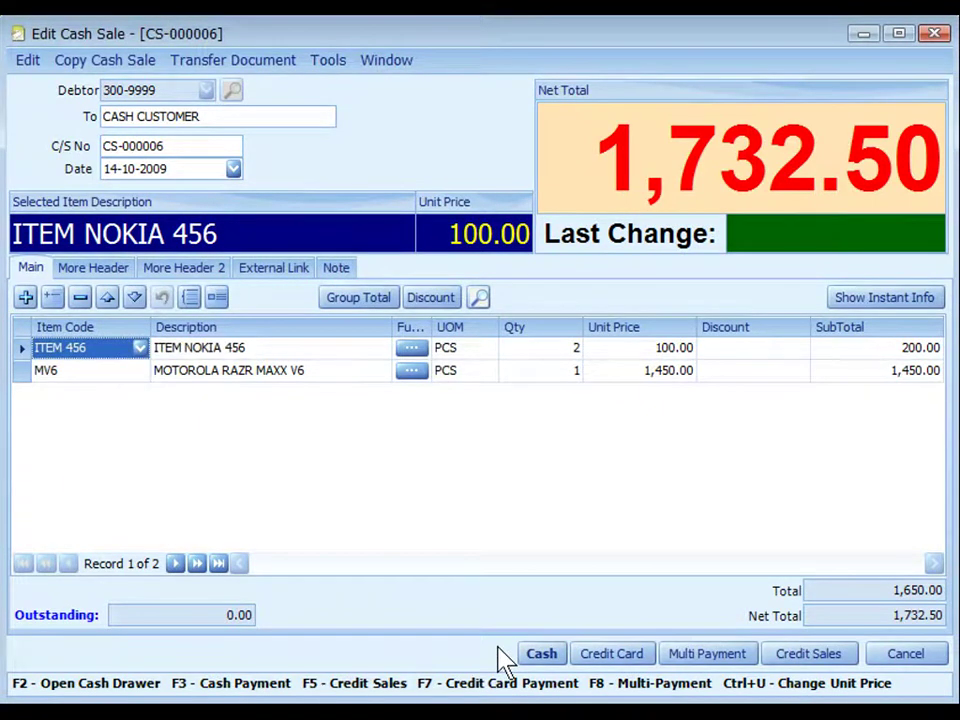
# - View the credit card payment form for the cash sale and close it without paying
pyautogui.press('F7')
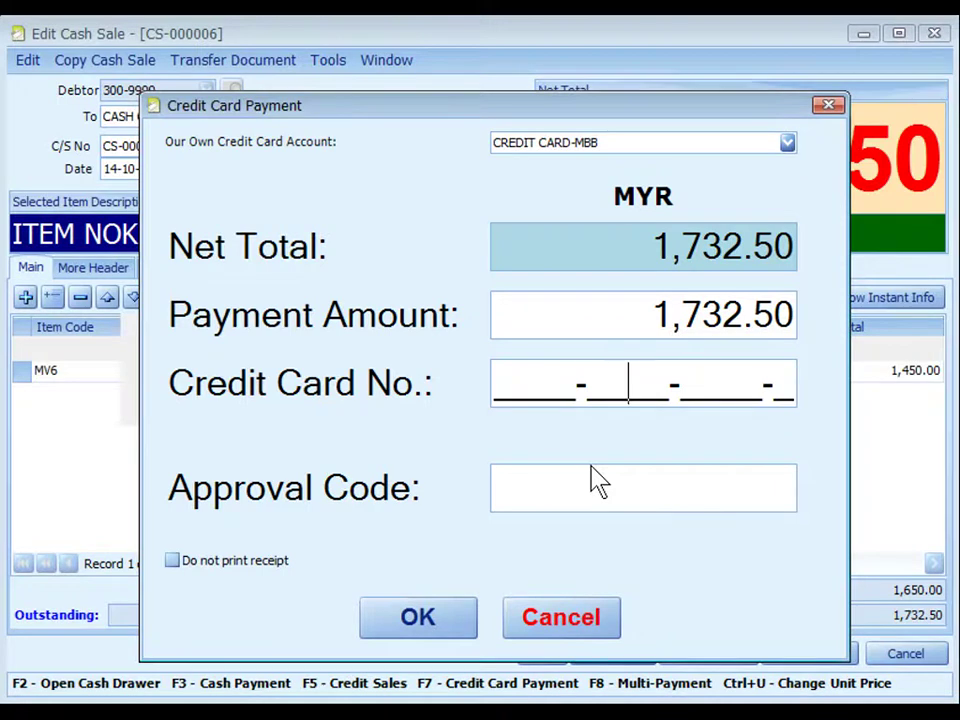
pyautogui.press('Escape')
# - Add another payment line below the CASH line in the cash sale's multi-payment entry and save it
pyautogui.click(703, 655)
pyautogui.click(606, 694)
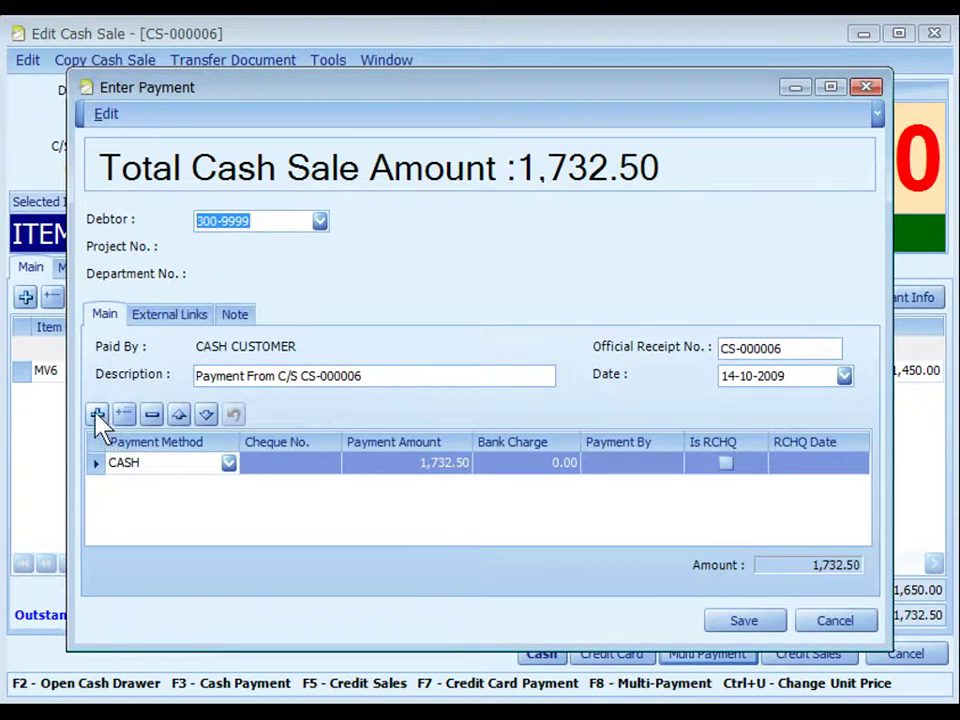
pyautogui.click(97, 414)
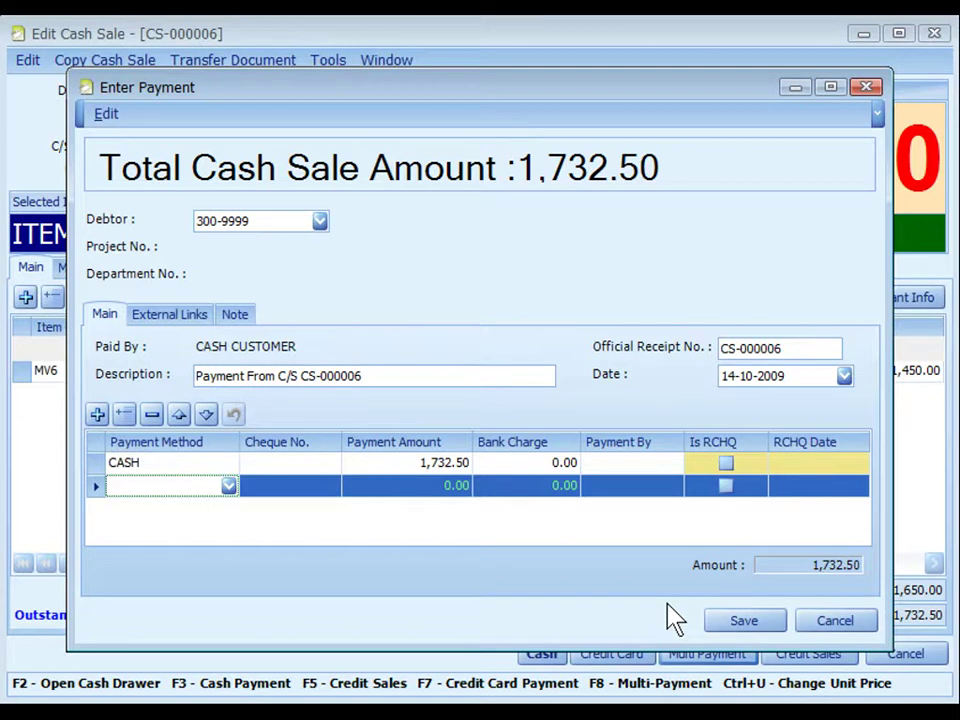
pyautogui.click(744, 620)
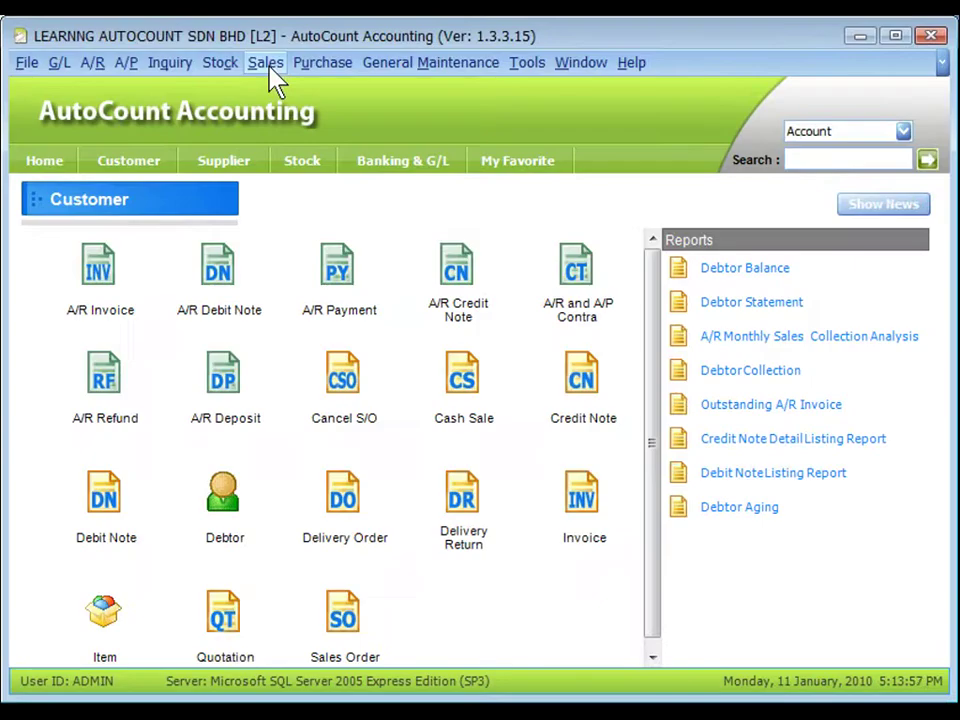
# - View the sales documents and reports available in the Sales module
pyautogui.click(268, 68)
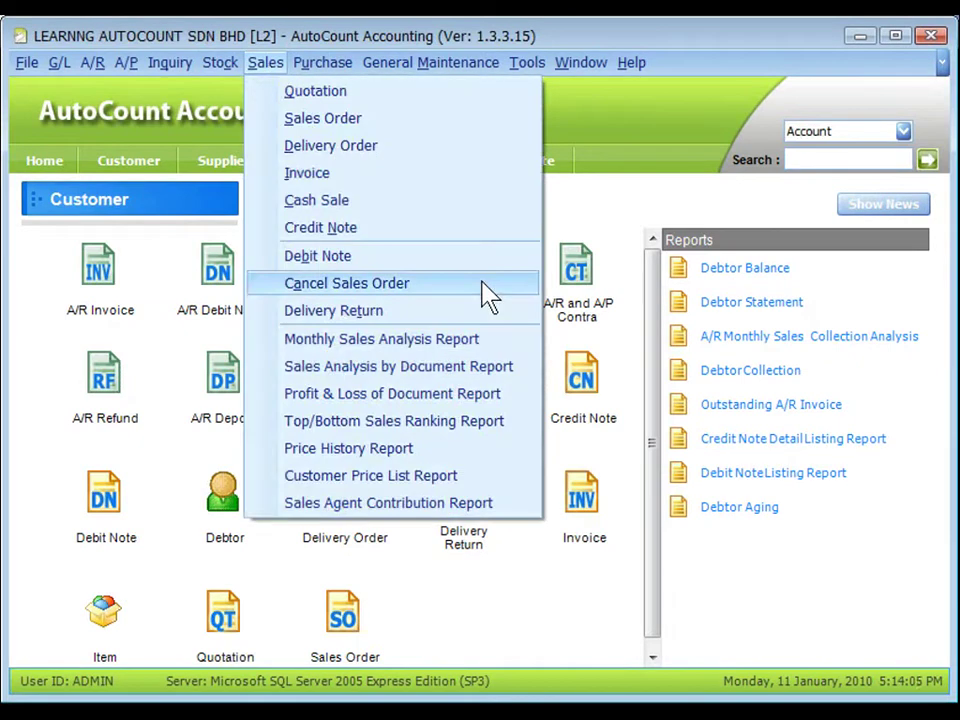